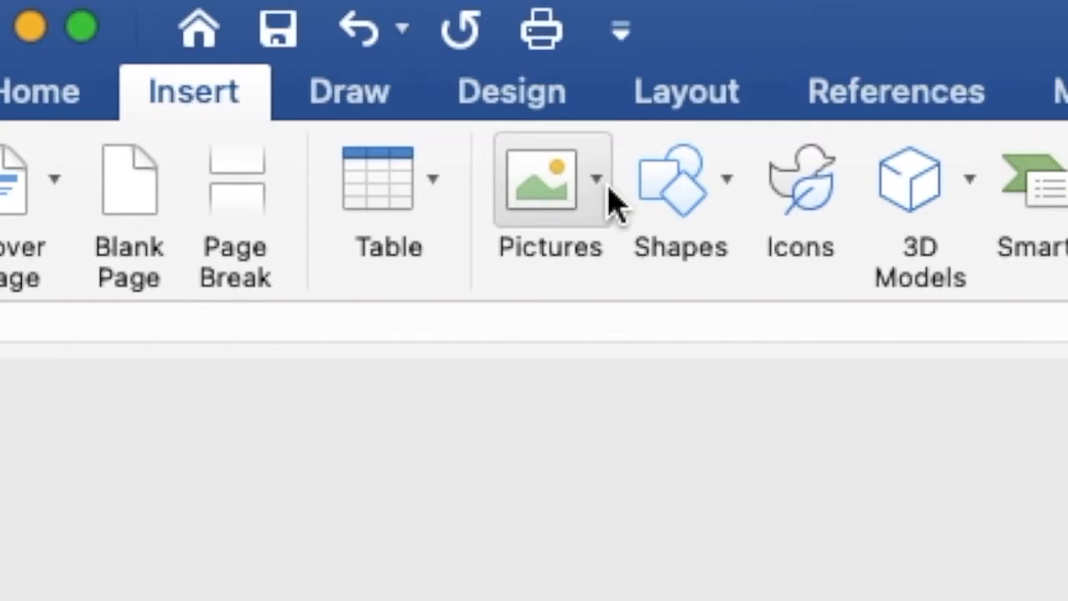
# Insert white floral.jpeg from the Desktop's white floral folder into the blank document.
pyautogui.click(603, 195)
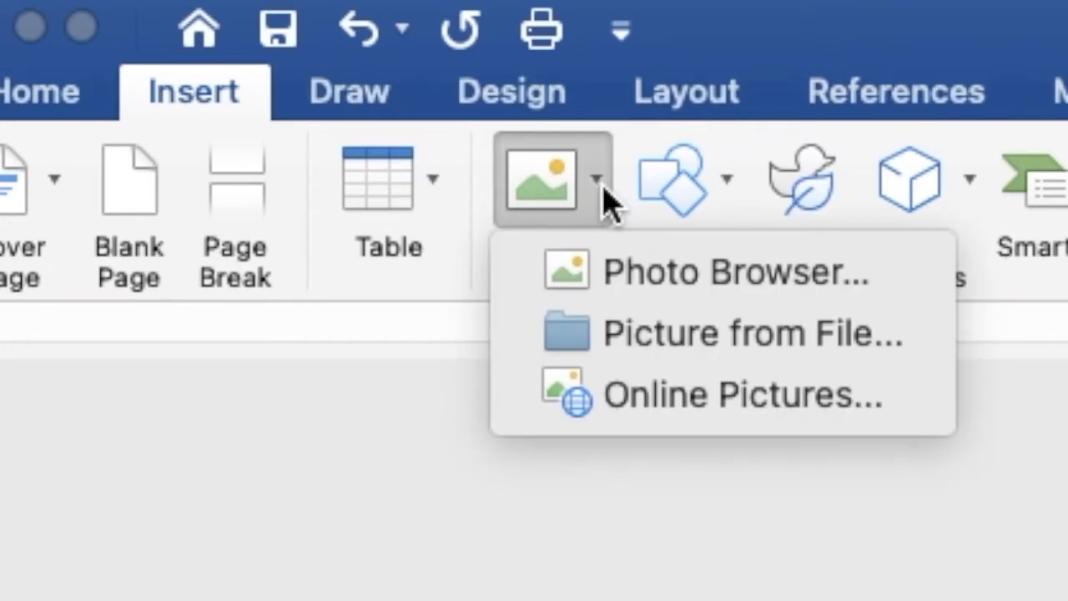
pyautogui.click(634, 344)
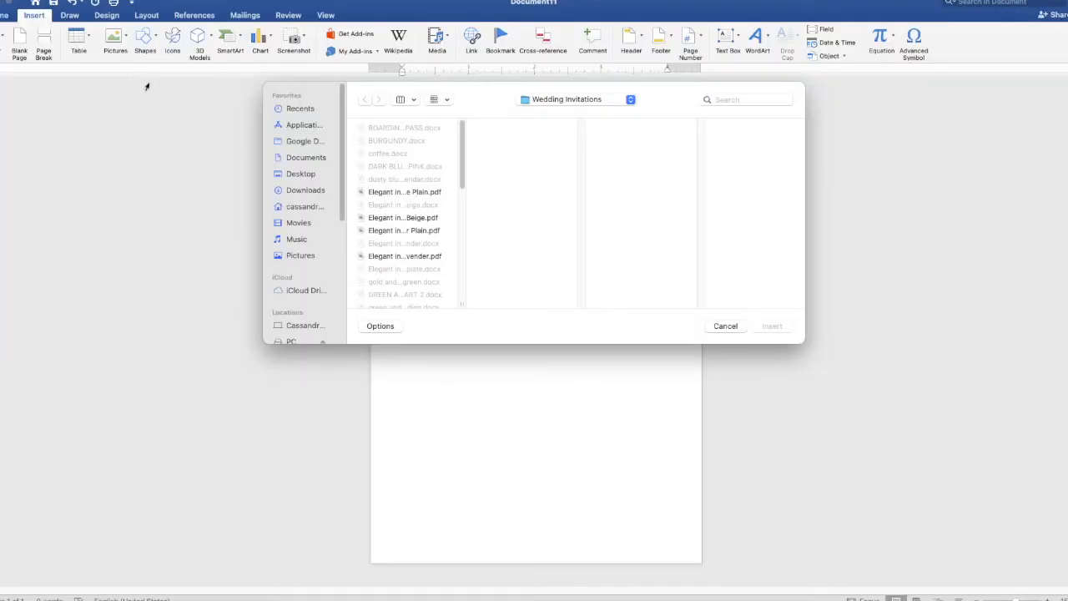
pyautogui.click(298, 176)
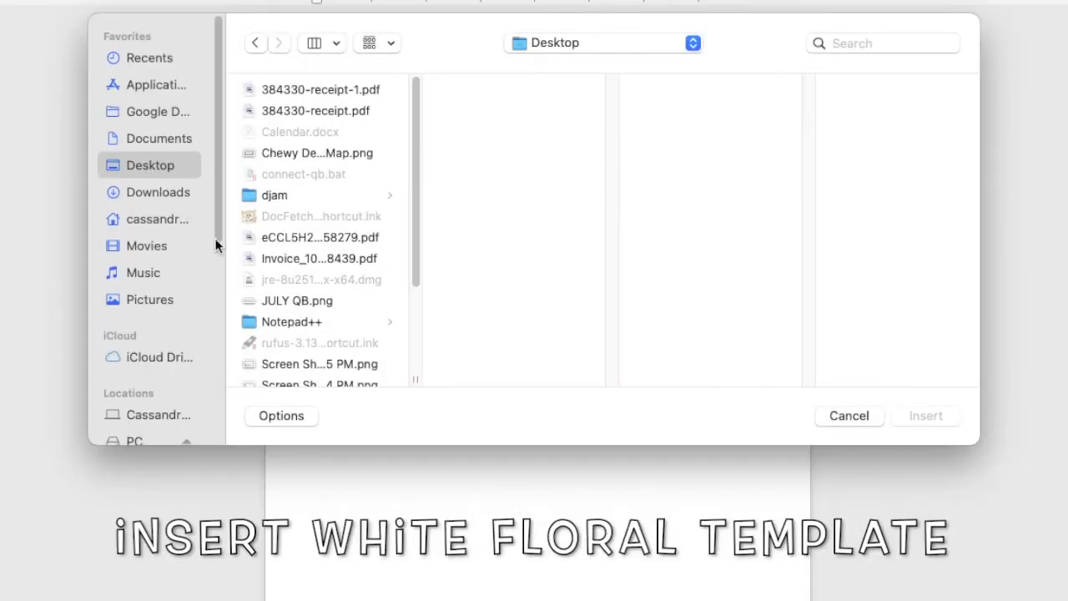
pyautogui.scroll(-3, 277, 267)
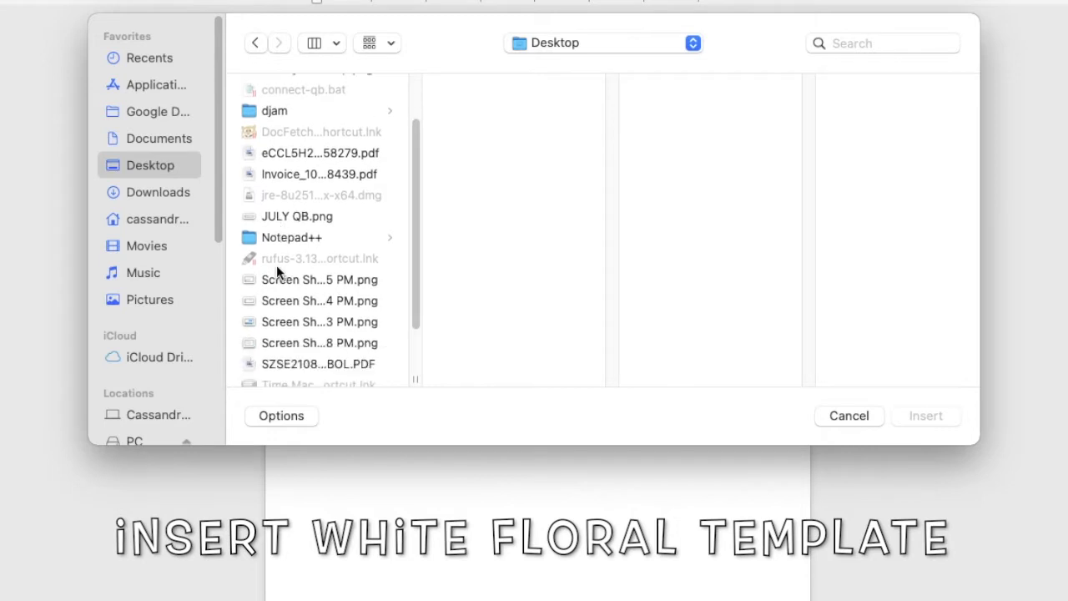
pyautogui.scroll(-3, 278, 271)
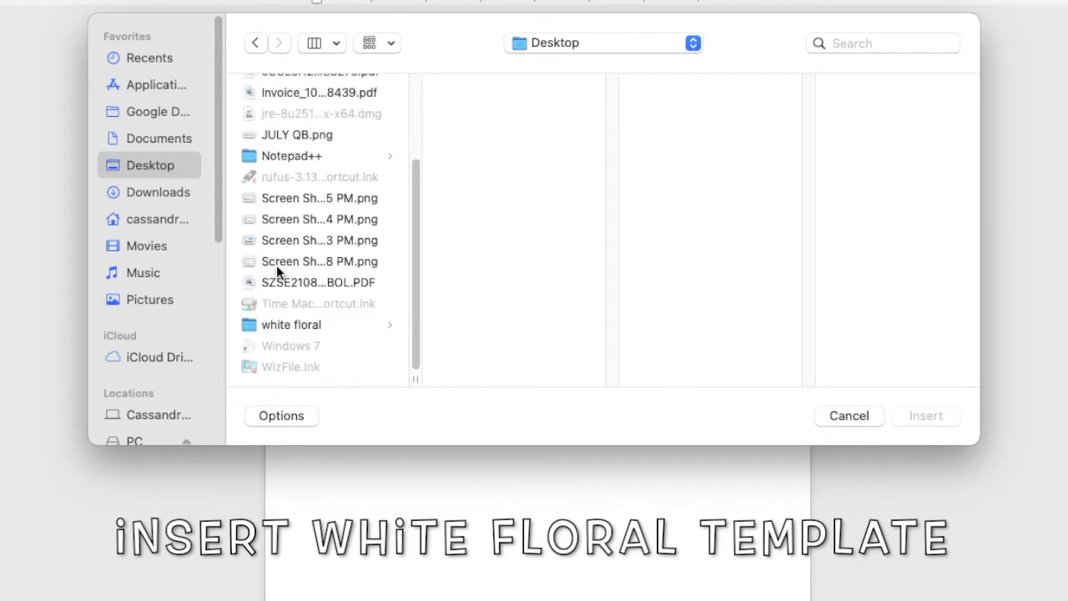
pyautogui.click(295, 326)
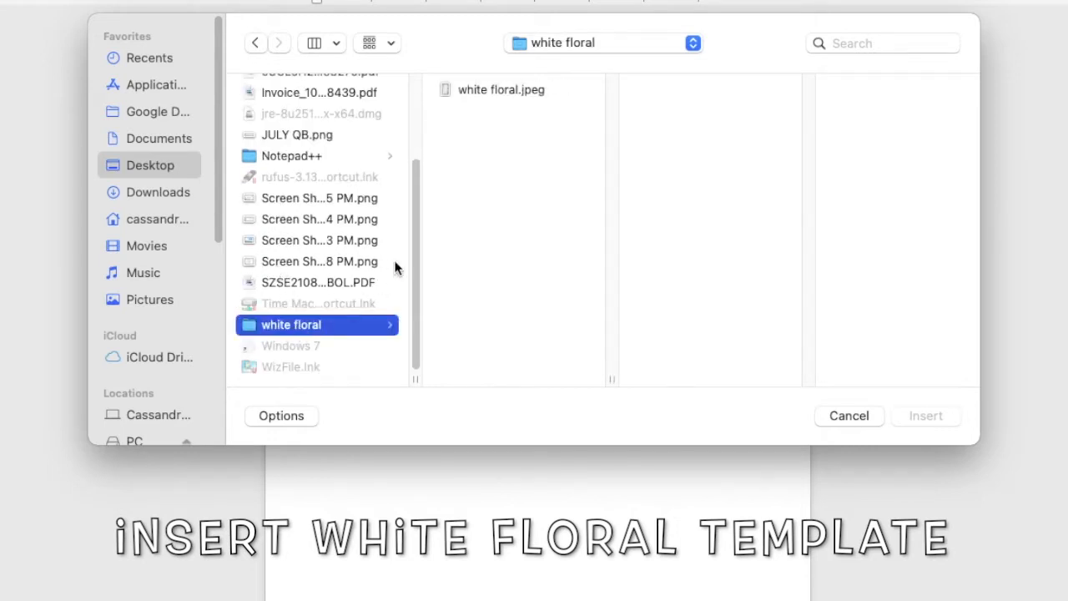
pyautogui.click(489, 87)
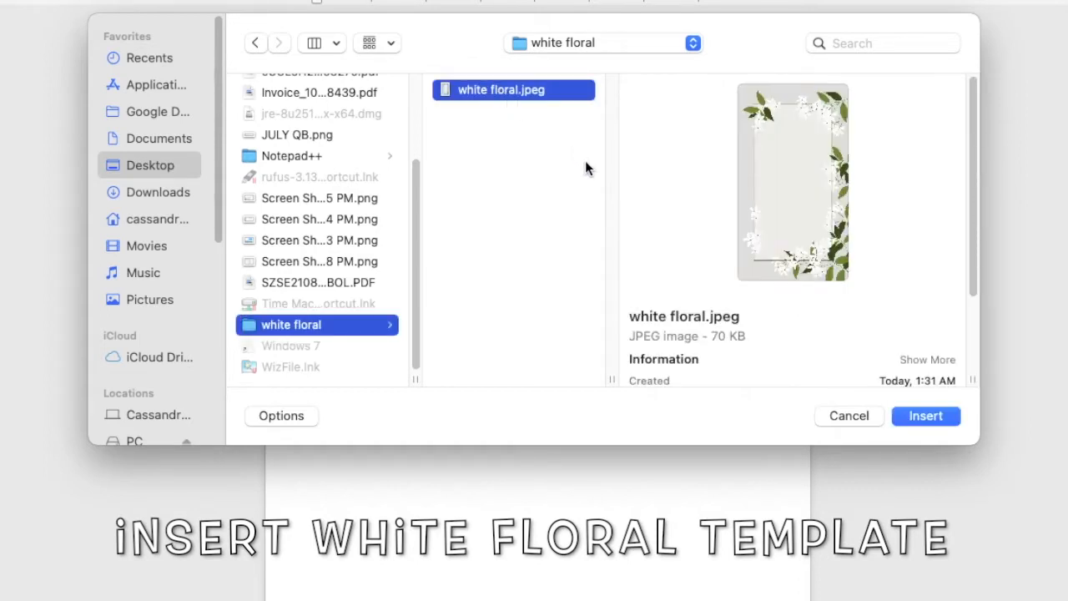
pyautogui.click(924, 415)
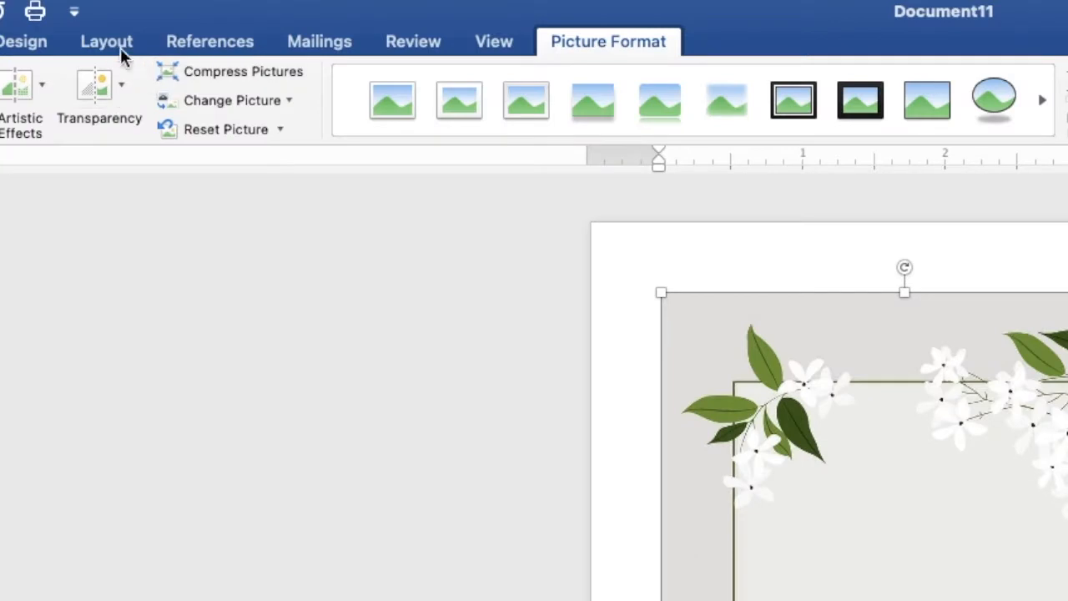
# Set the floral picture's text wrapping to Behind Text.
pyautogui.click(108, 38)
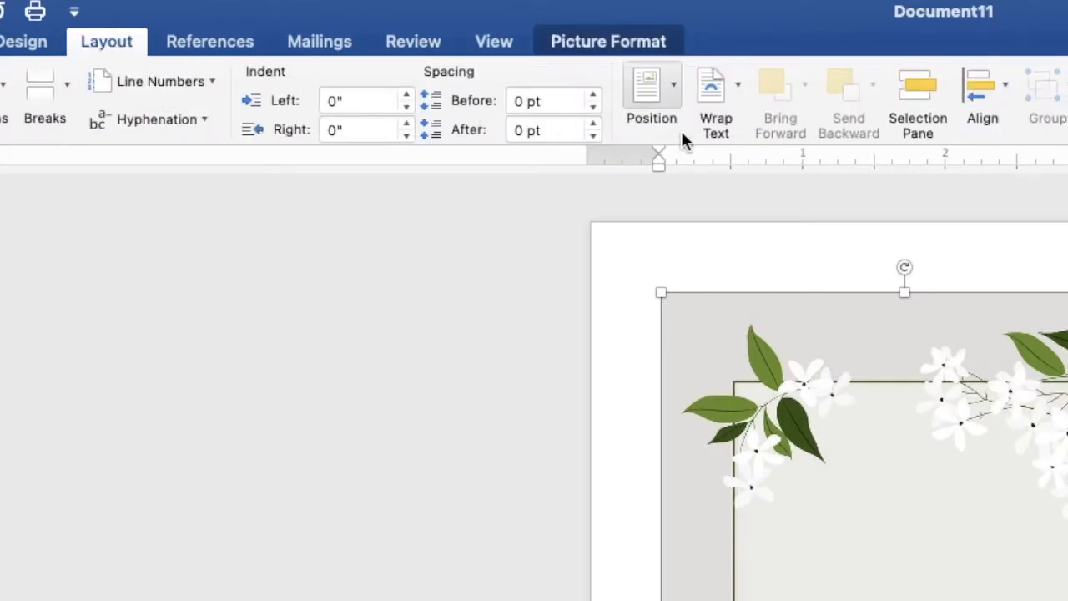
pyautogui.click(710, 100)
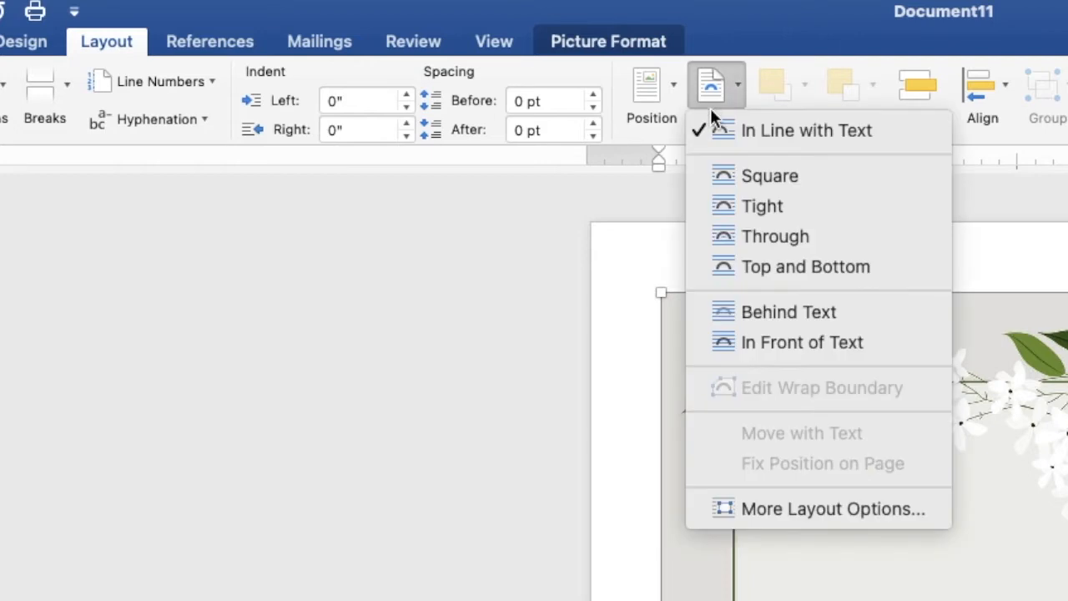
pyautogui.click(753, 316)
# Move the picture to the top-left corner and stretch it to about 4.99" by 7.02".
pyautogui.moveTo(445, 159); pyautogui.dragTo(412, 130)
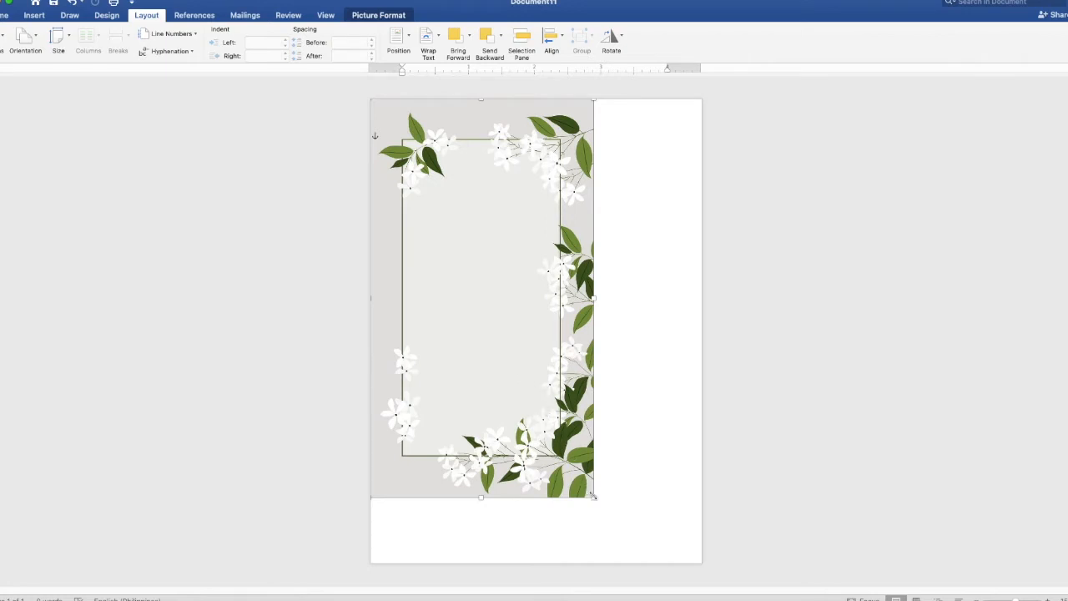
pyautogui.moveTo(592, 496); pyautogui.dragTo(632, 538)
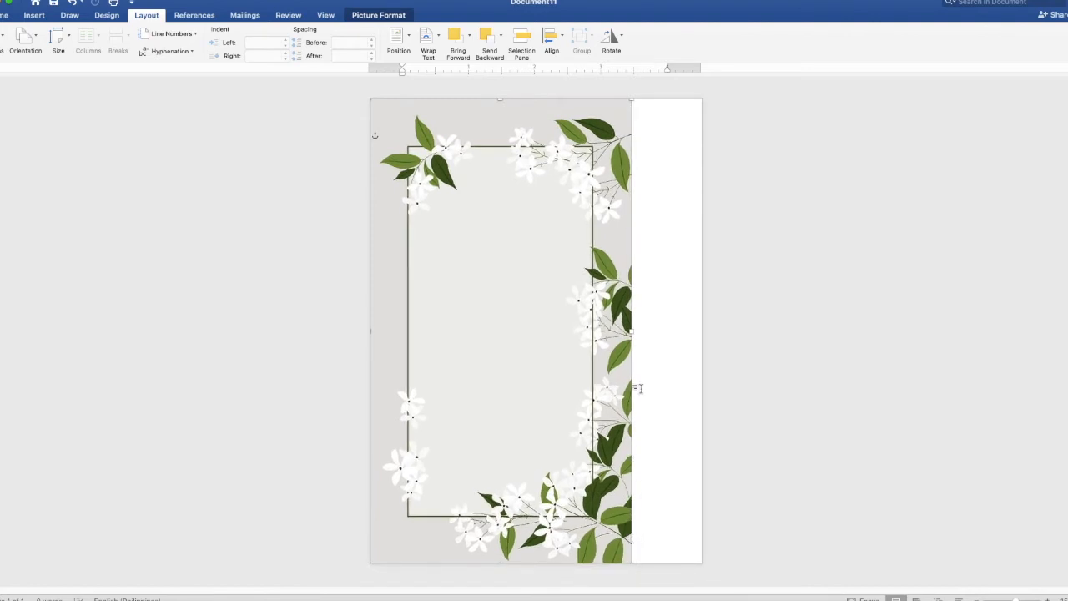
pyautogui.moveTo(632, 331); pyautogui.dragTo(700, 330)
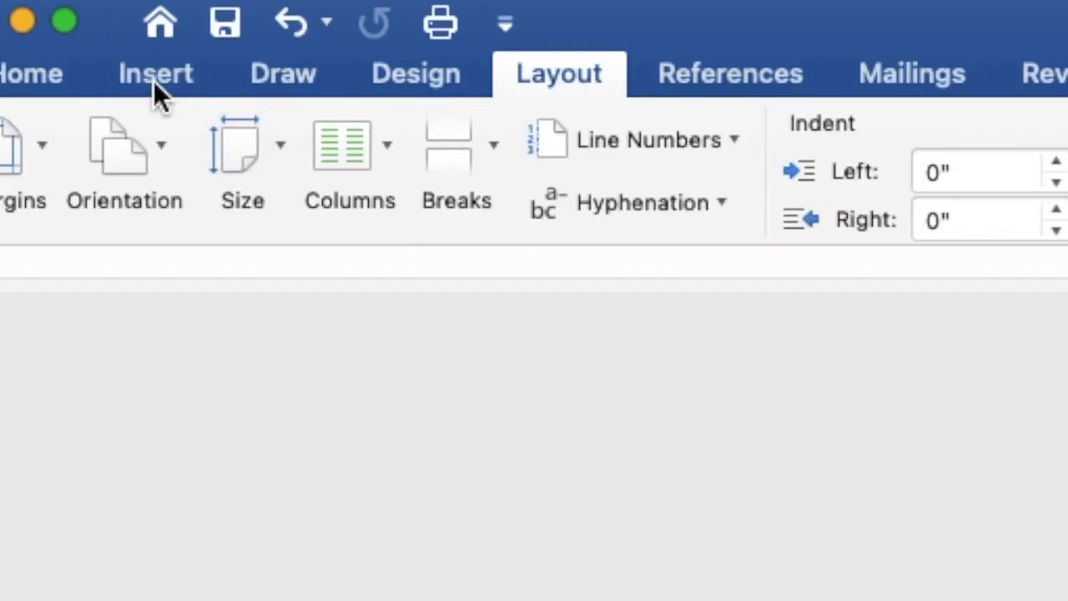
pyautogui.click(153, 80)
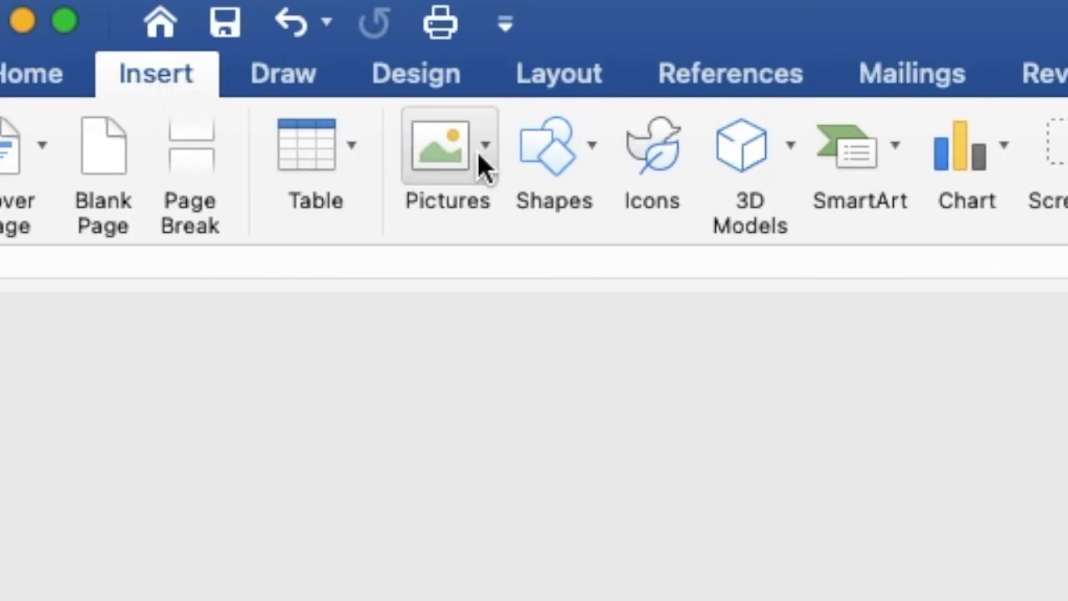
# Draw a rectangle about 3.5" by 3.56" across the middle of the floral frame.
pyautogui.click(532, 155)
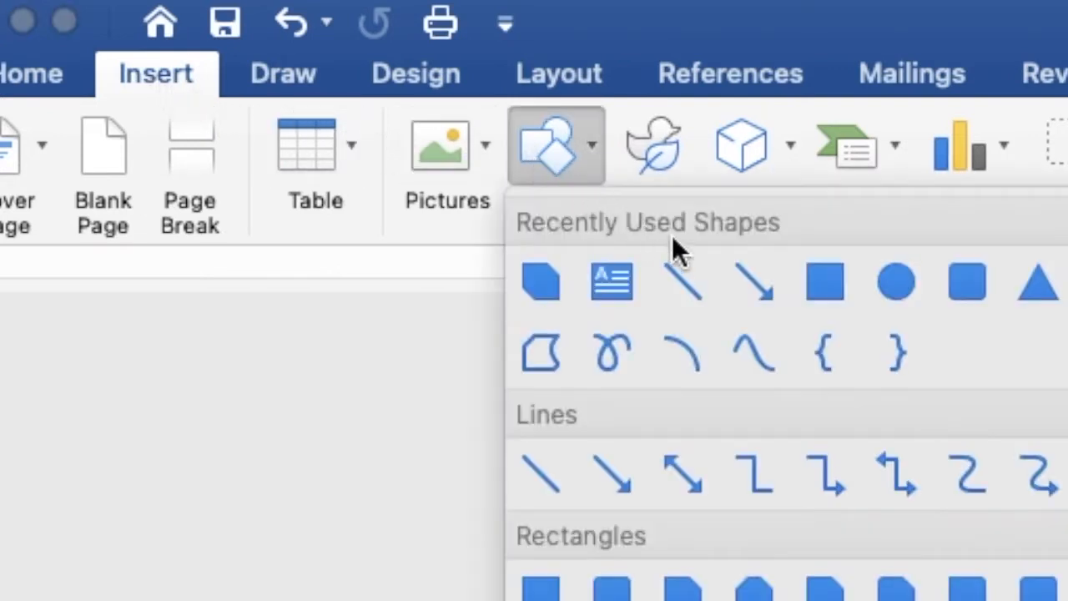
pyautogui.click(817, 284)
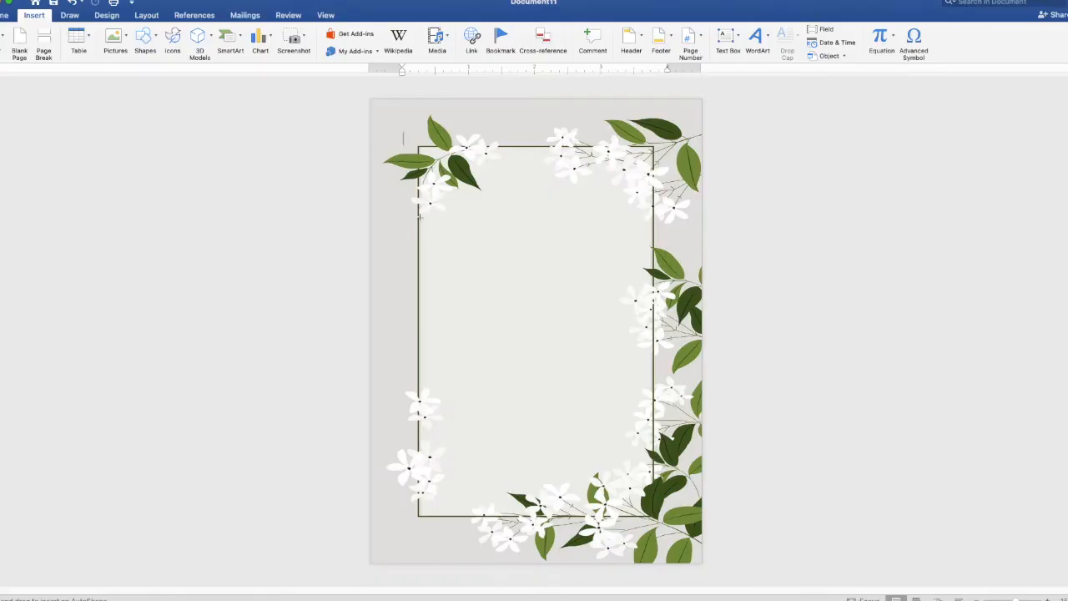
pyautogui.moveTo(419, 215)
pyautogui.mouseDown()
pyautogui.moveTo(641, 414)
pyautogui.moveTo(653, 453)
pyautogui.mouseUp()
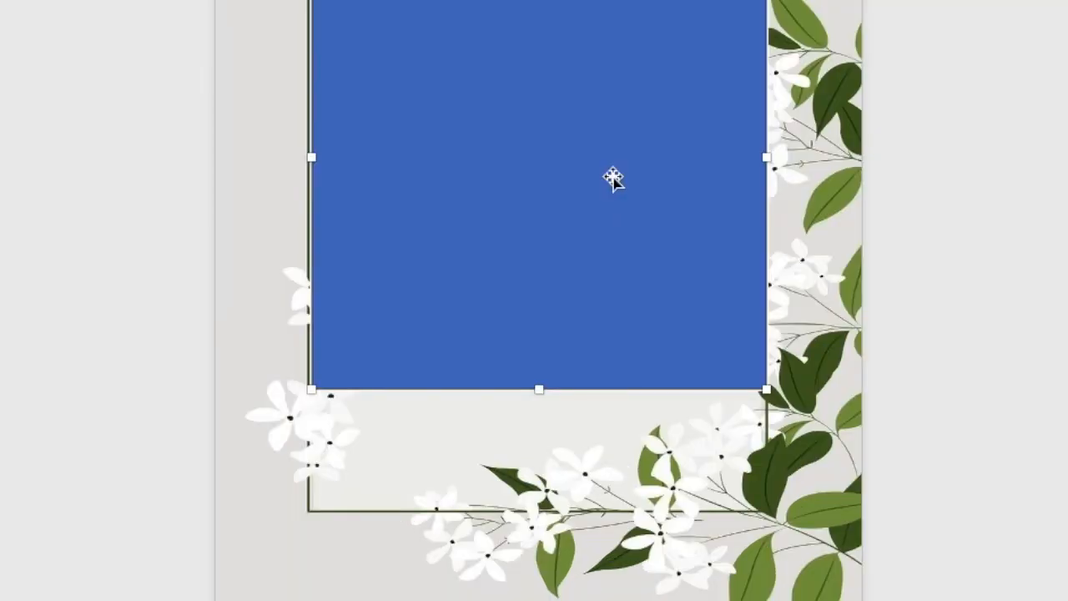
# Add an empty text area inside the blue rectangle and zoom in on it.
pyautogui.rightClick(612, 179)
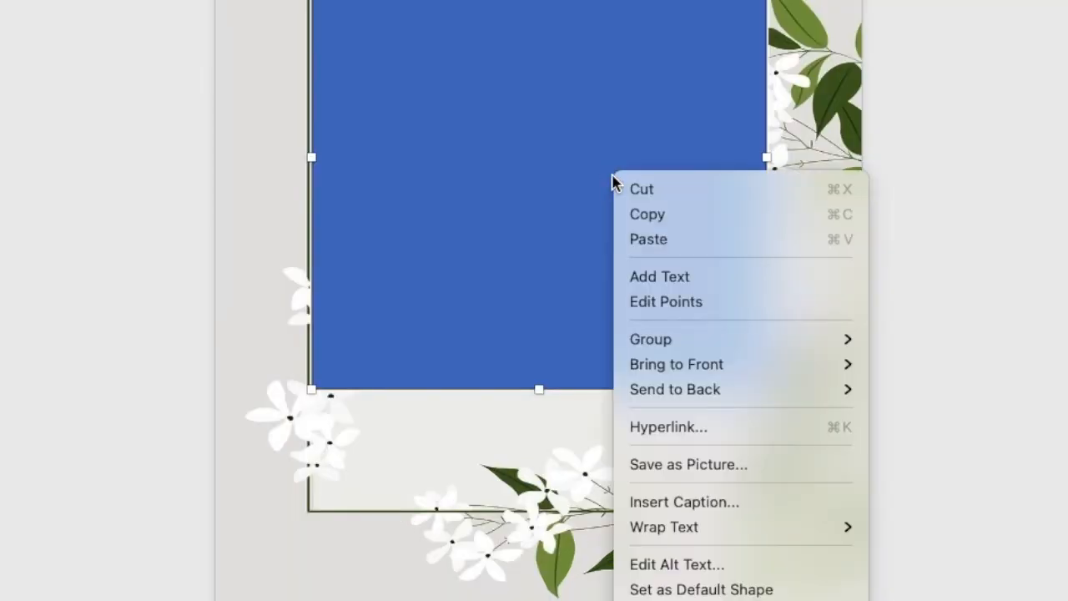
pyautogui.click(635, 279)
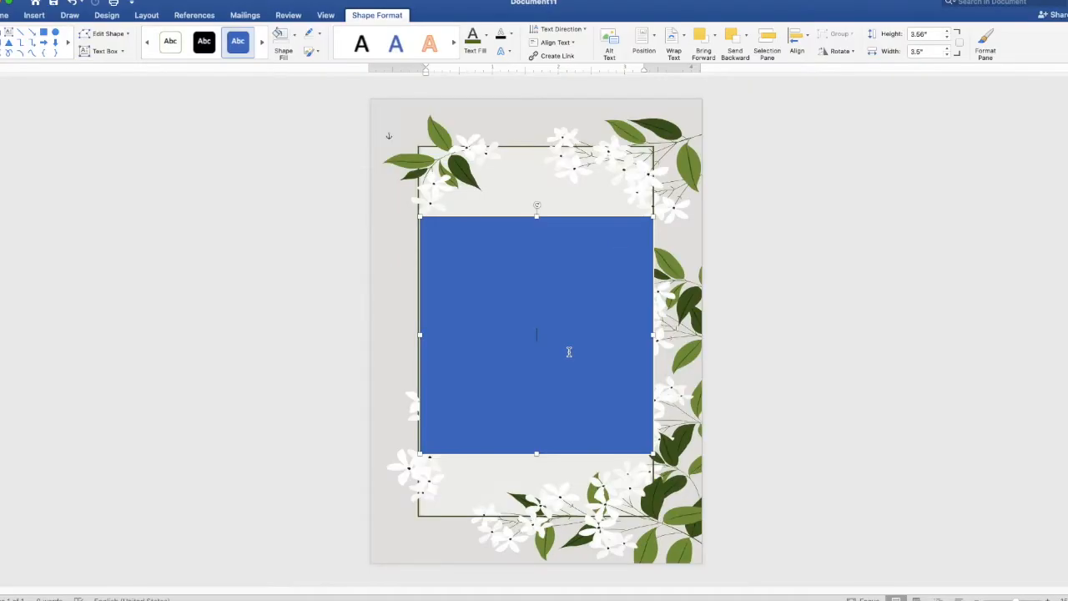
pyautogui.scroll(9, 569, 352)
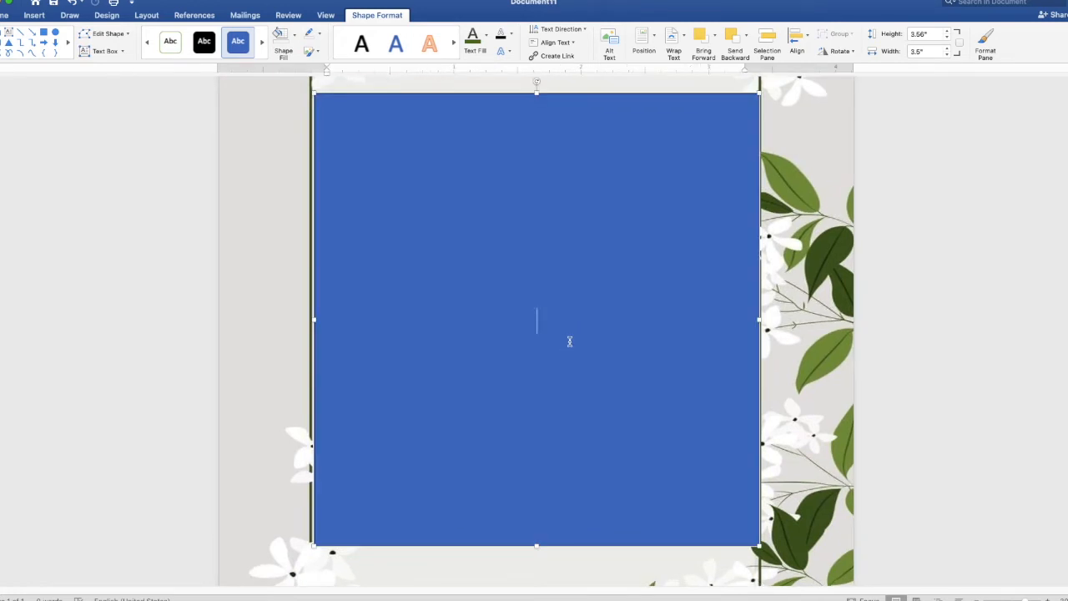
# Type TOGETHER WITH THEIR FAMILIES, the groom's name, AND, and the bride's name on separate lines.
pyautogui.write('TOGETHER WI')
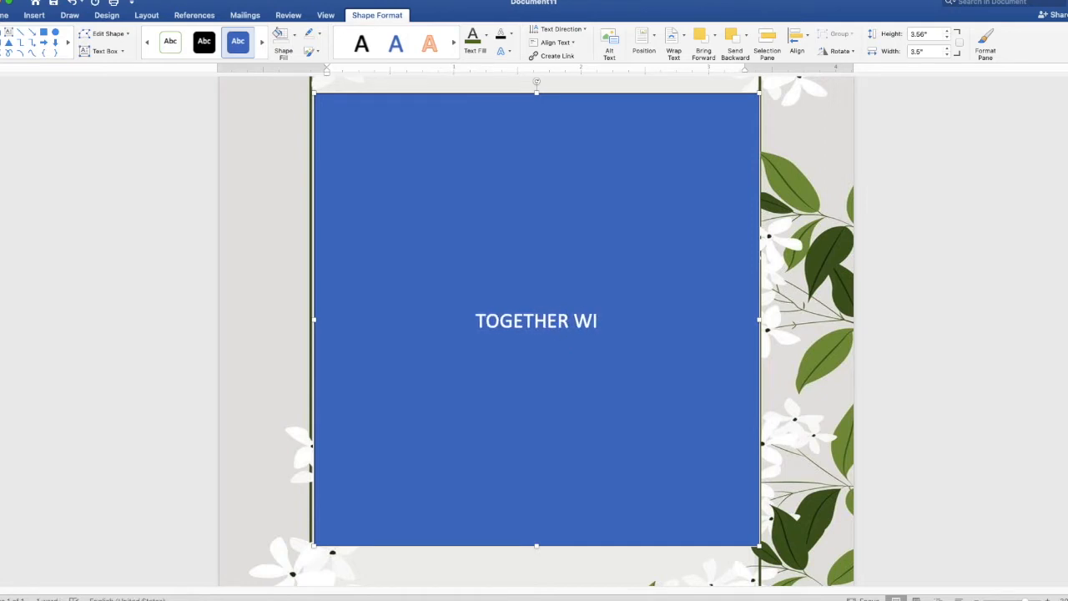
pyautogui.write('TH THEIR')
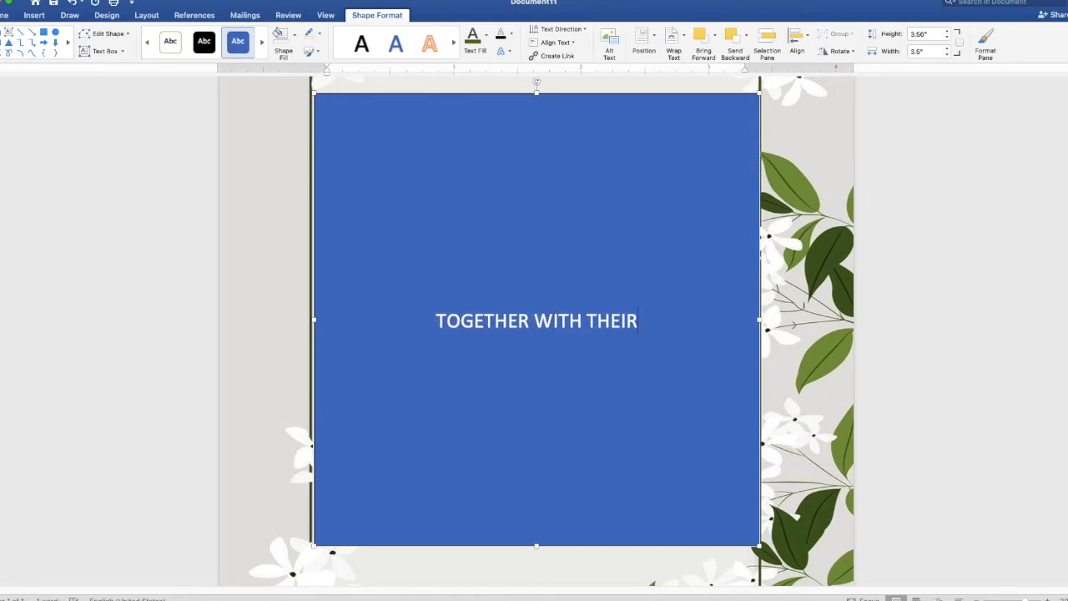
pyautogui.write(' FAMILIES')
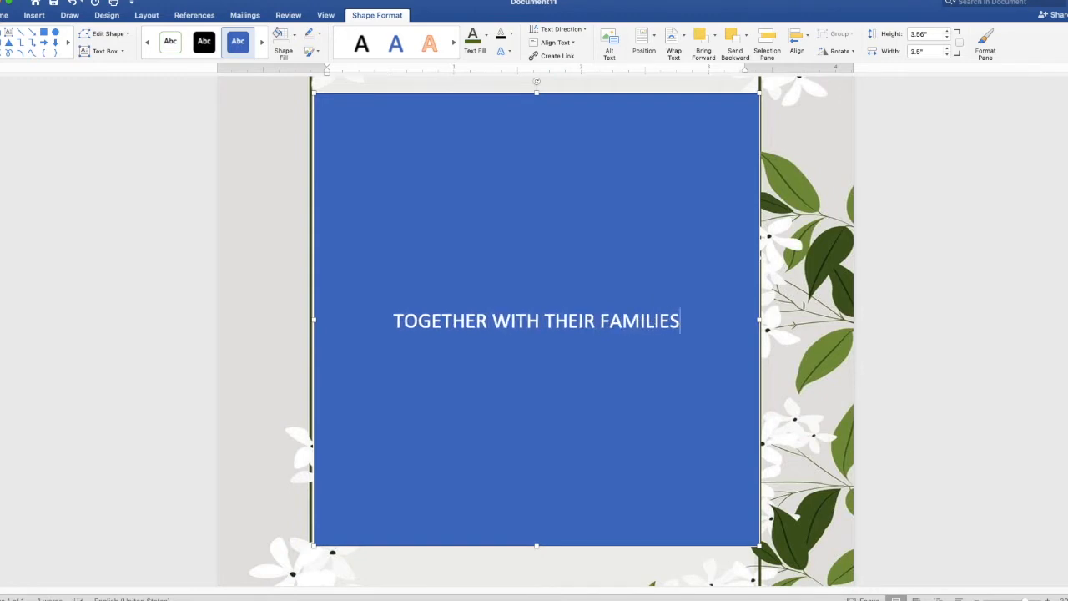
pyautogui.press('Return')
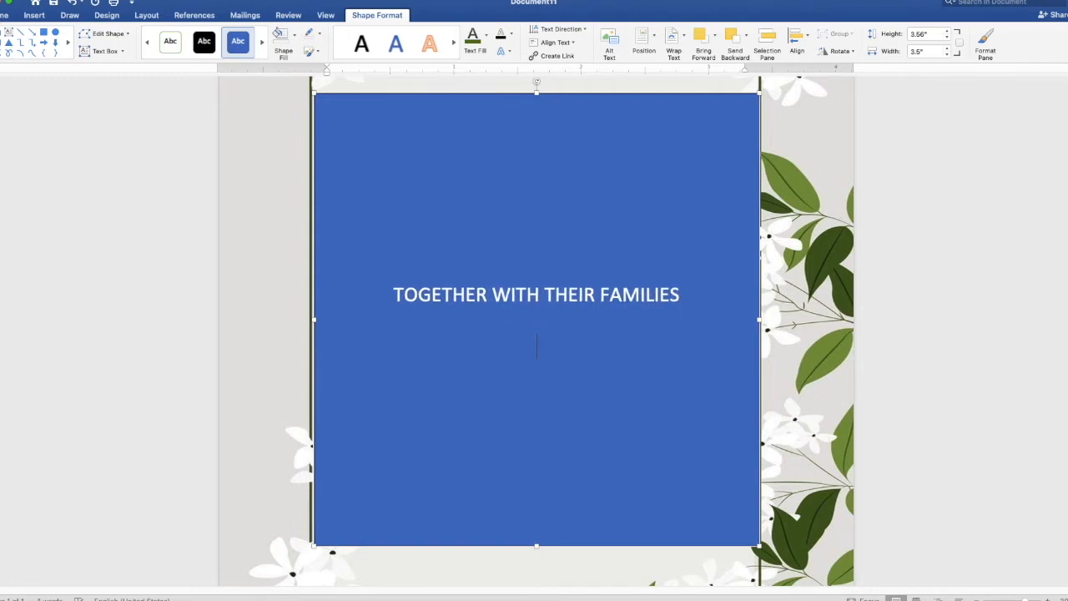
pyautogui.press('Return')
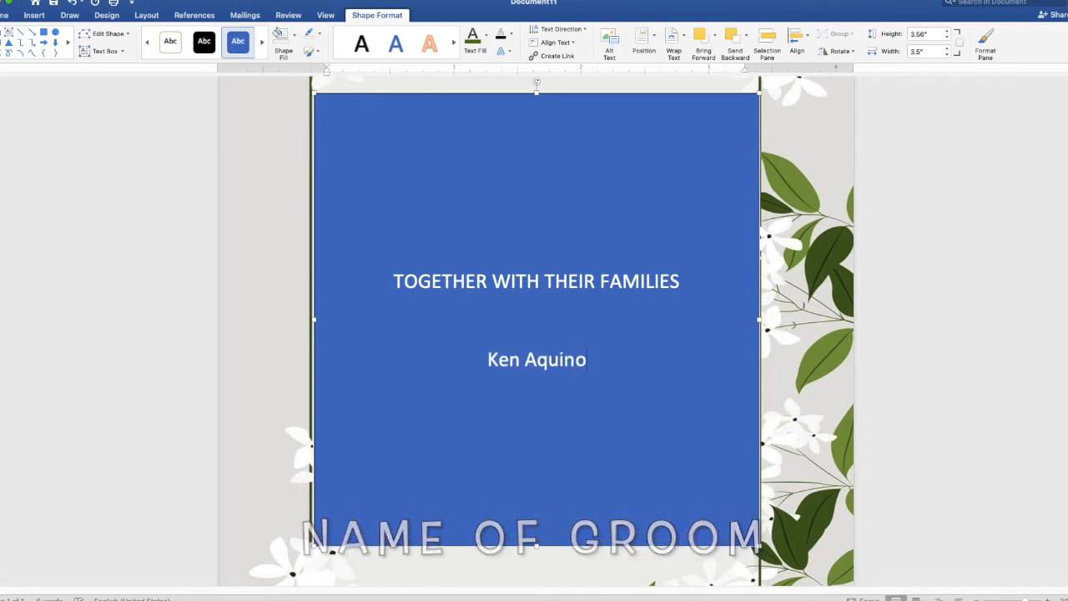
pyautogui.press('Return')
pyautogui.press('Return')
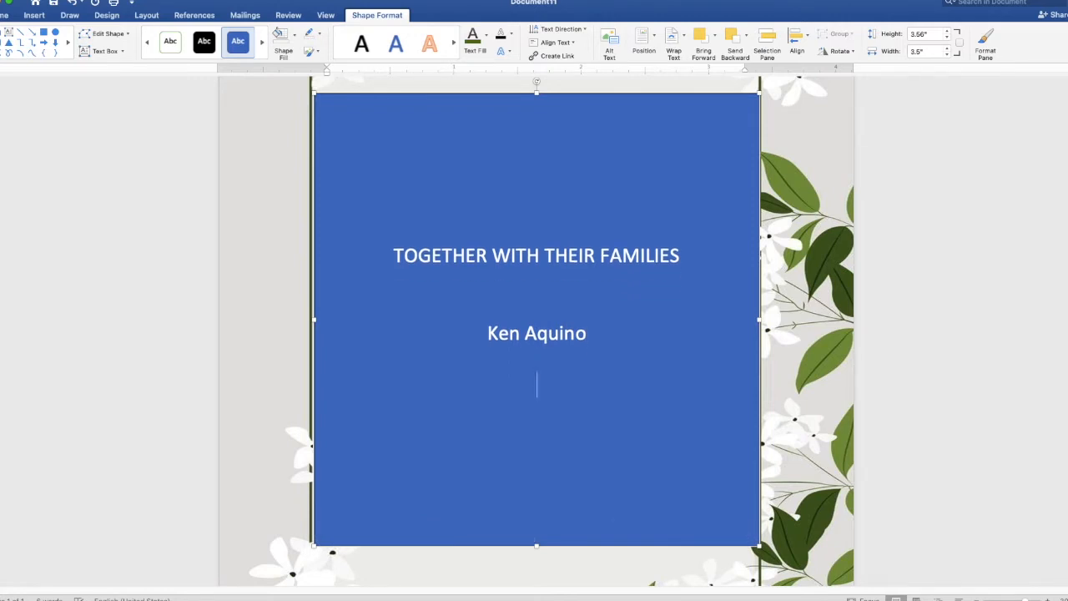
pyautogui.write('AND')
pyautogui.press('Return')
pyautogui.press('Return')
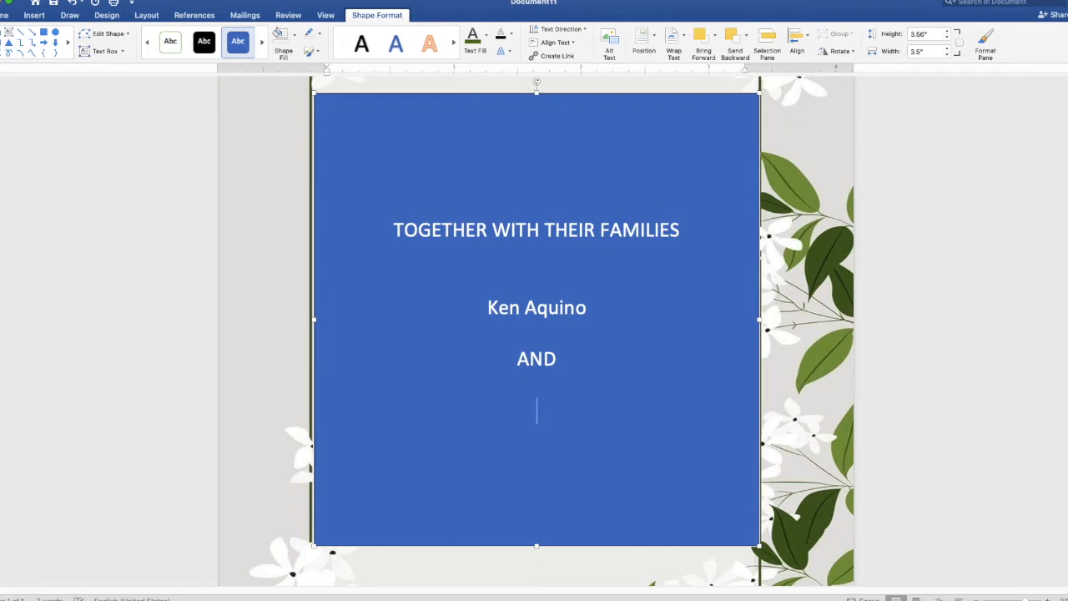
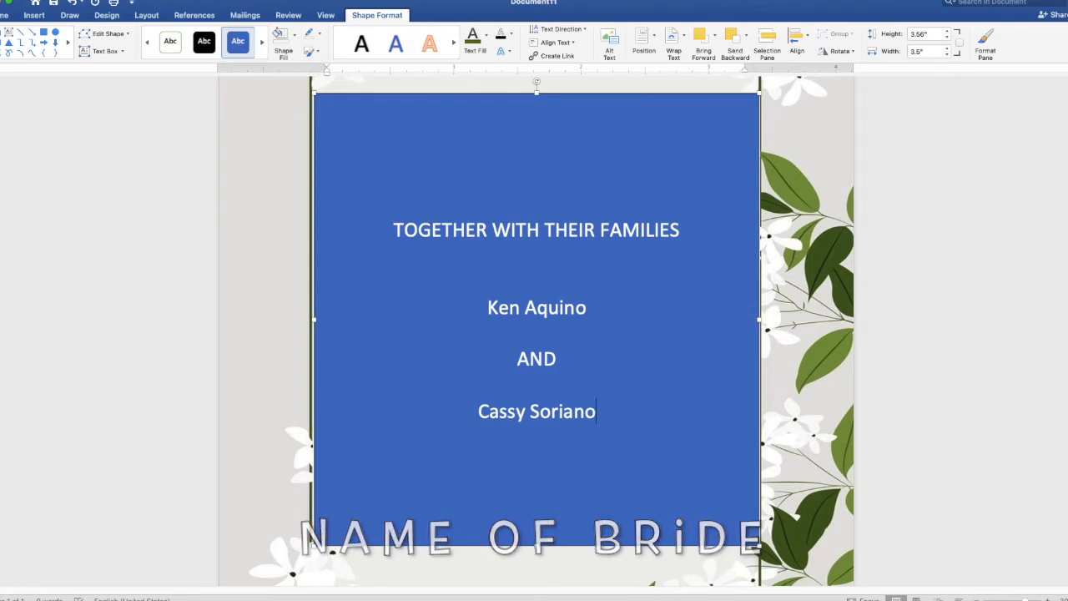
pyautogui.press('Return')
pyautogui.press('Return')
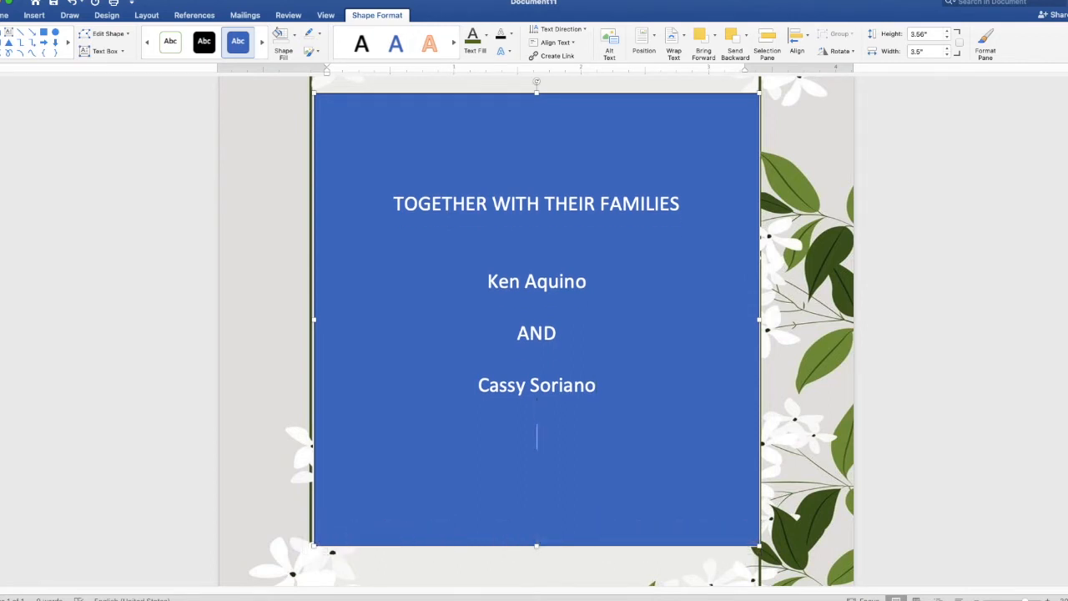
# Add the line INVITE YOU TO CELEBRATE THEIR WEDDING, fixing a typo, and start a new line.
pyautogui.write('INVITE')
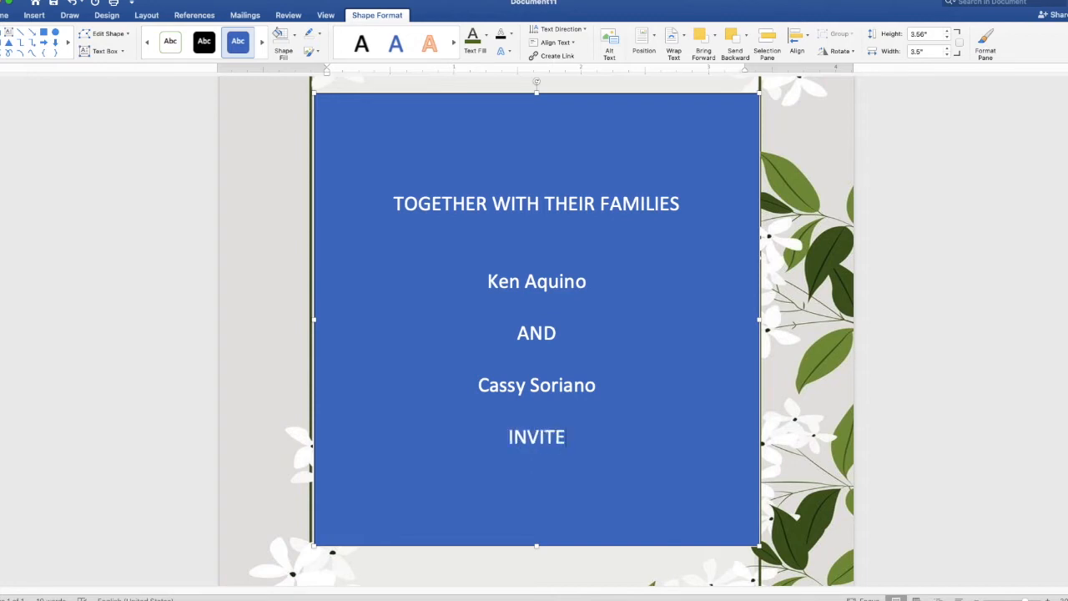
pyautogui.write(' YOU T')
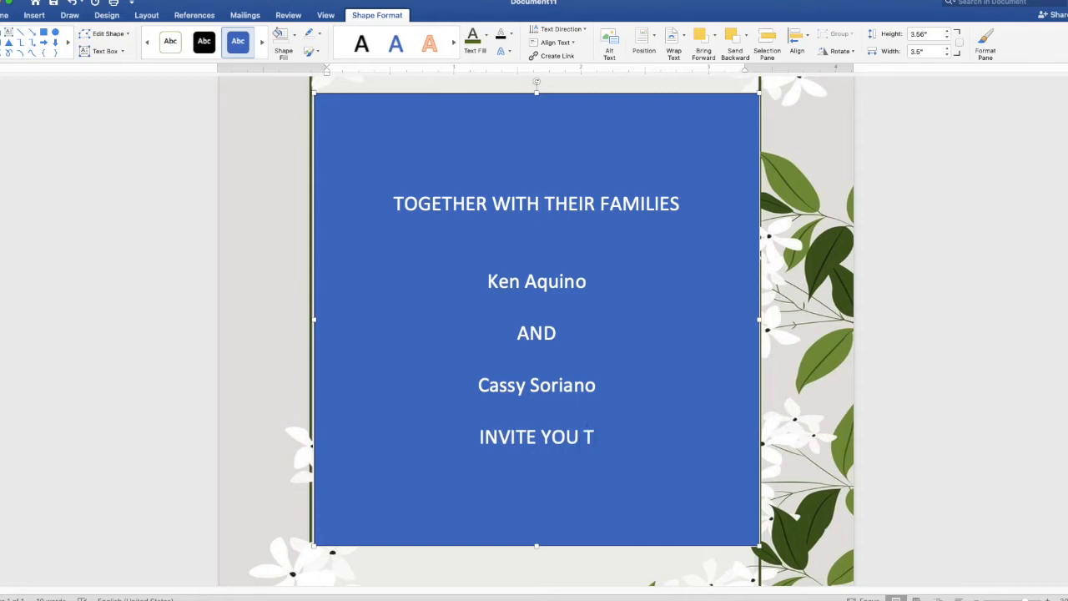
pyautogui.write('O CE')
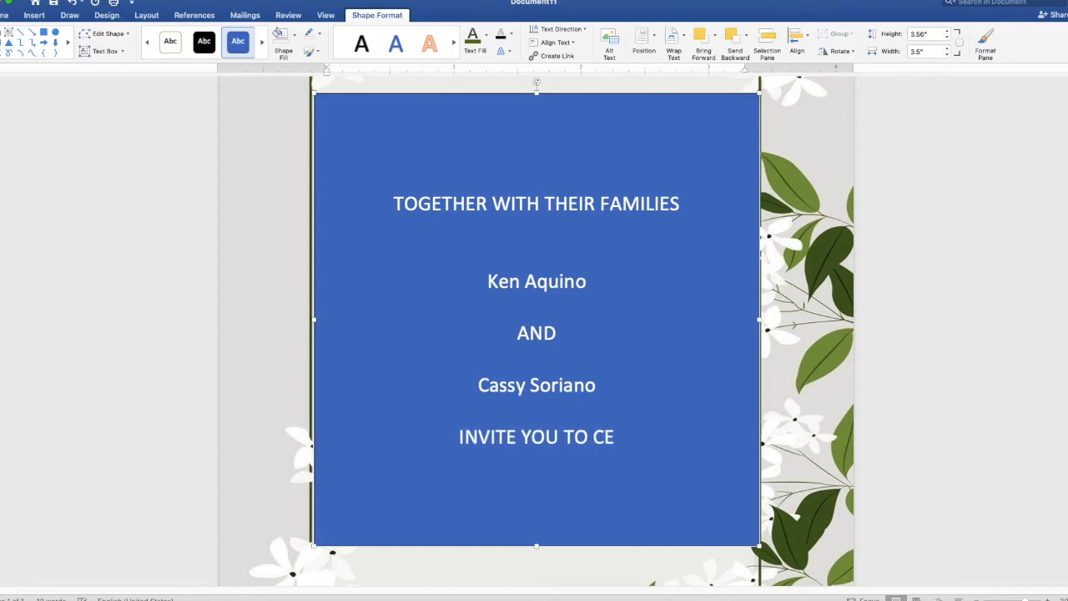
pyautogui.write('LEBRATE THEIR WEDDING')
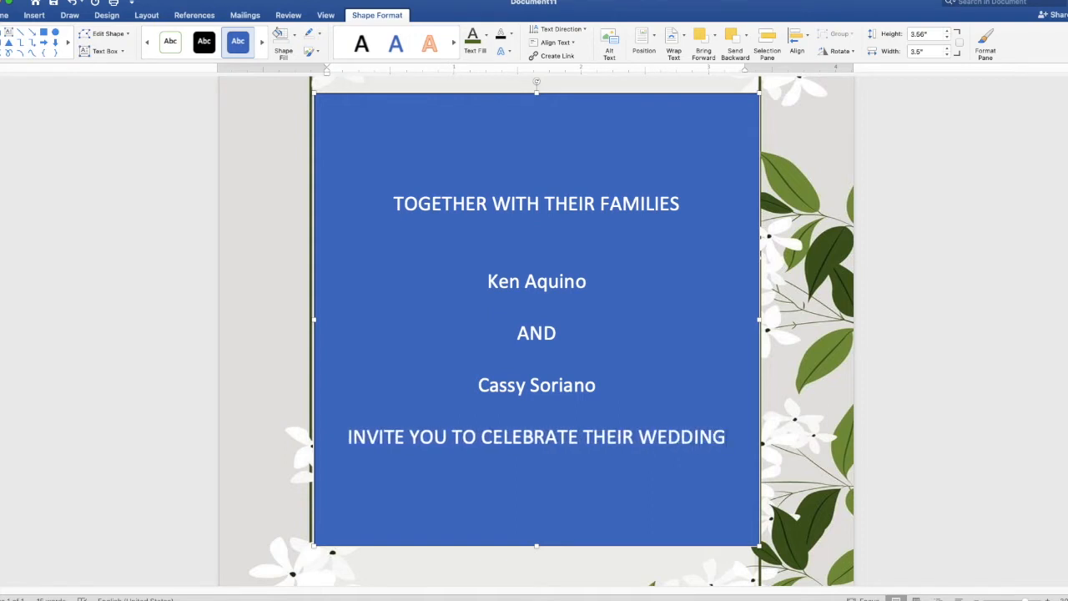
pyautogui.press('Return')
pyautogui.press('Return')
# Type the date line SUNDAY, NOVEMBER 21, 2021.
pyautogui.write('SUNDAY, NOVEM')
pyautogui.press('Return')
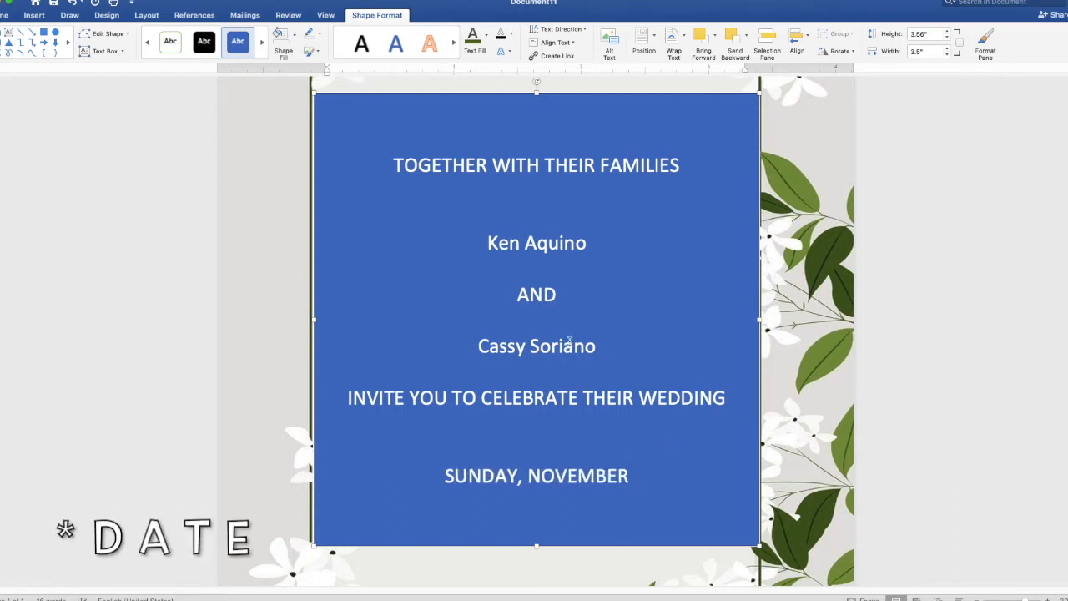
pyautogui.write('21,')
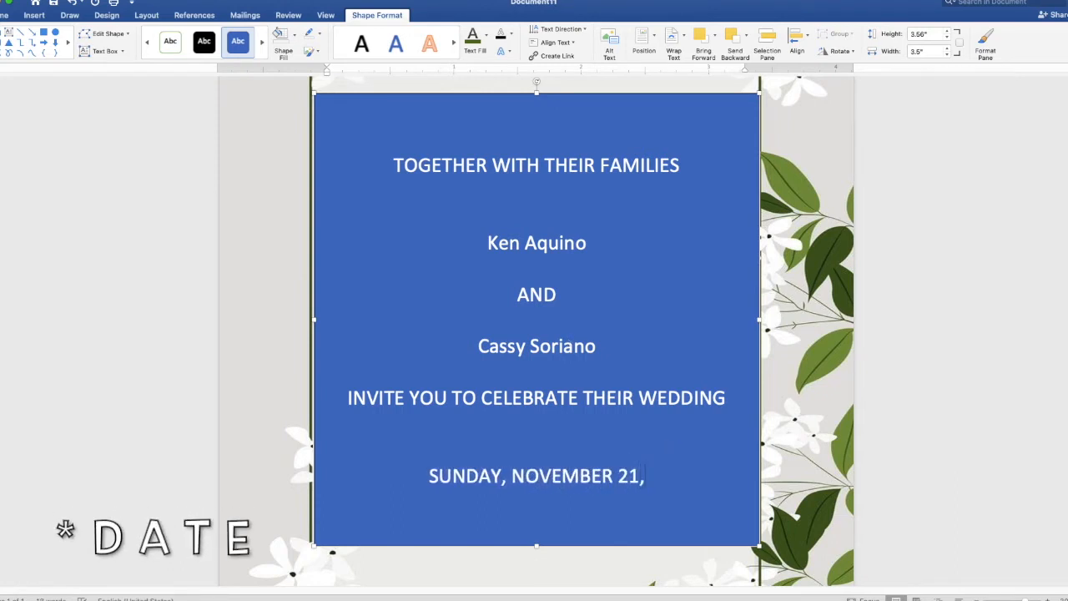
pyautogui.write(' 2021')
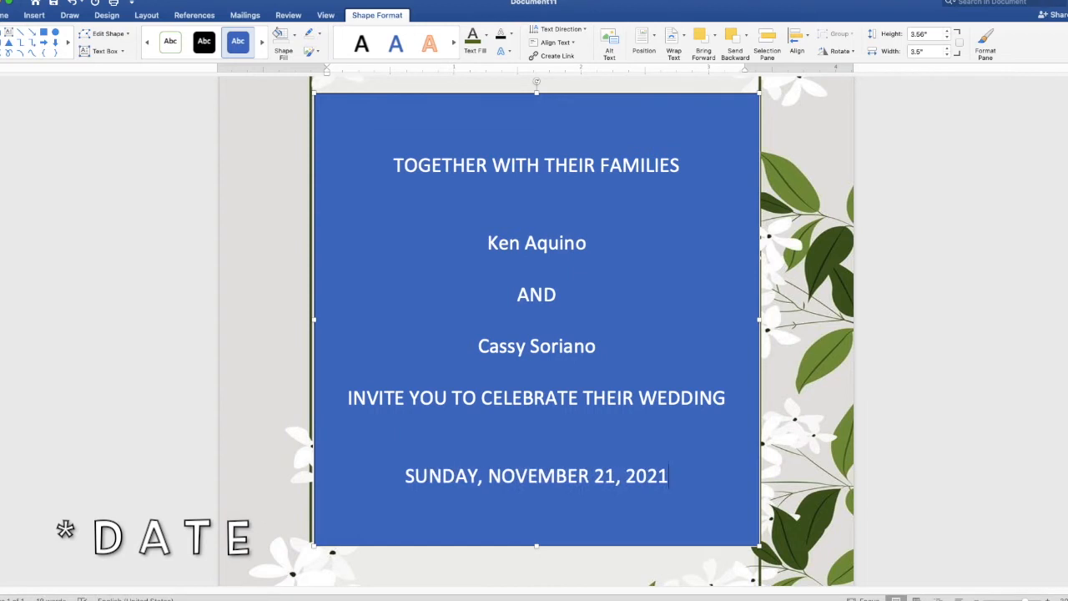
pyautogui.press('Return')
# Add 10 O'CLOCK IN THE MORNING, JAPANESE GARDEN, TONDALIGAN BEACH and DAGUPAN CITY as separate lines.
pyautogui.write('10')
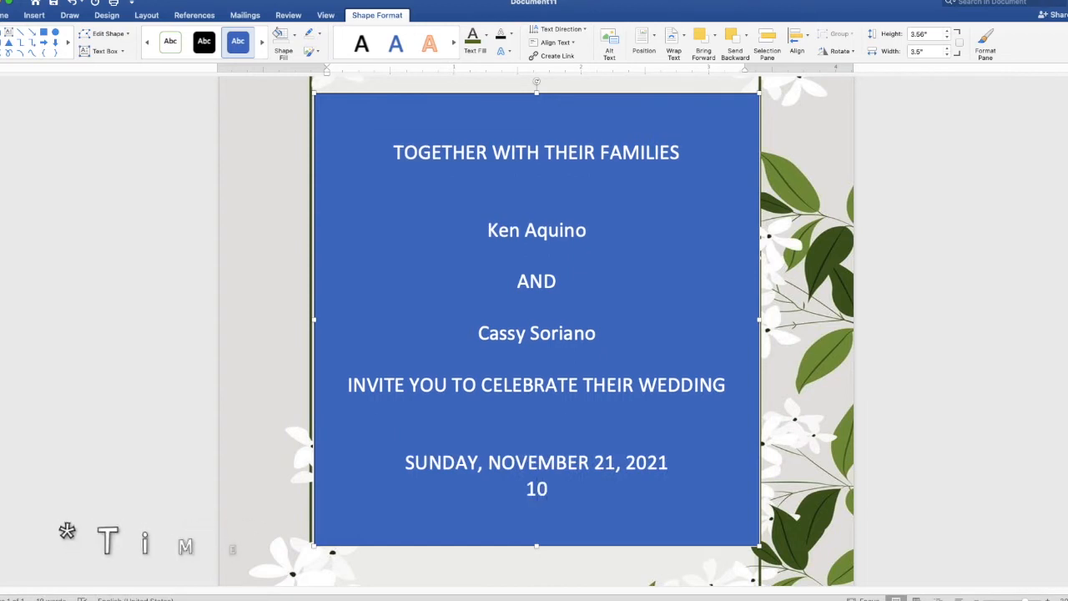
pyautogui.write(" O'C")
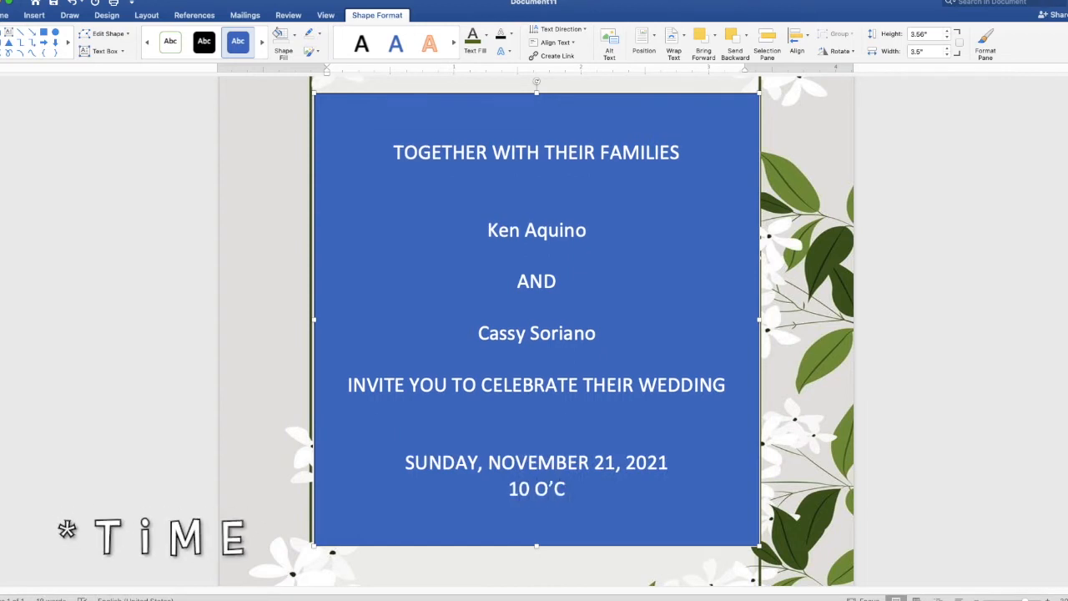
pyautogui.write('LOCK IN ')
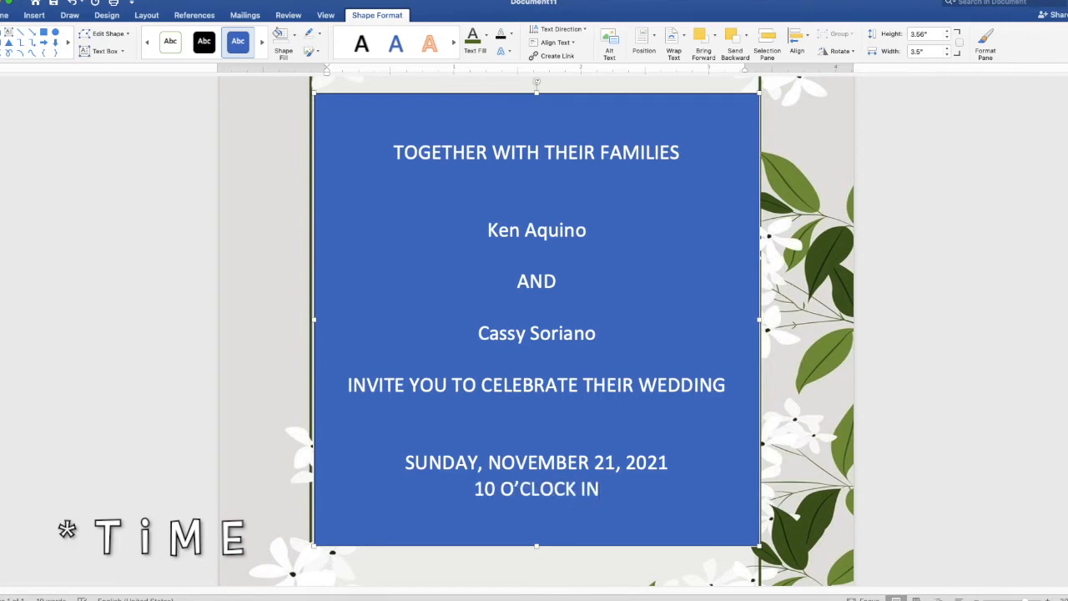
pyautogui.write('THE MO')
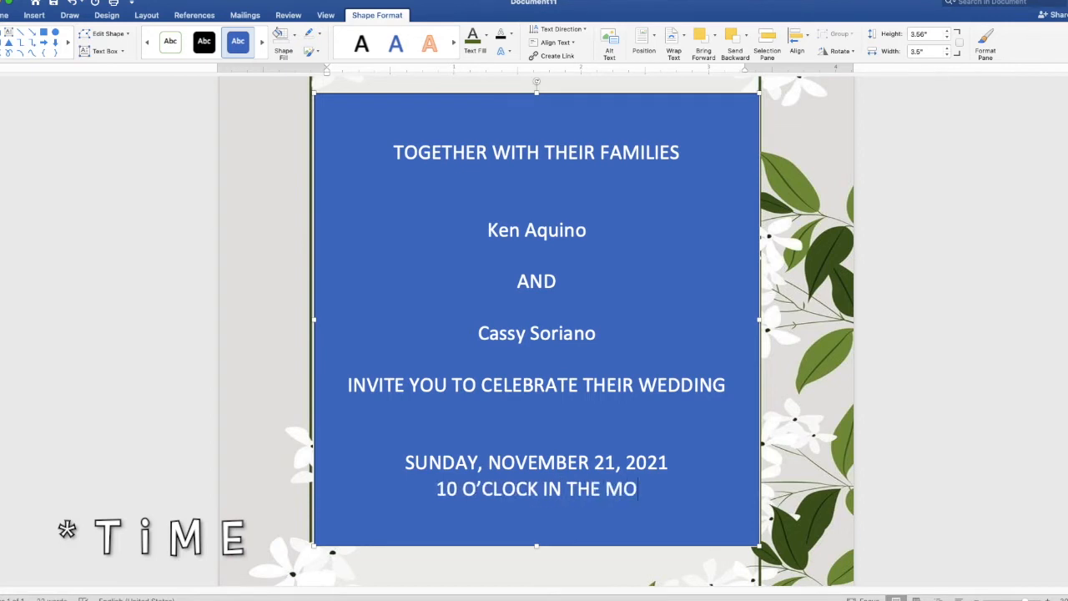
pyautogui.write('RNING')
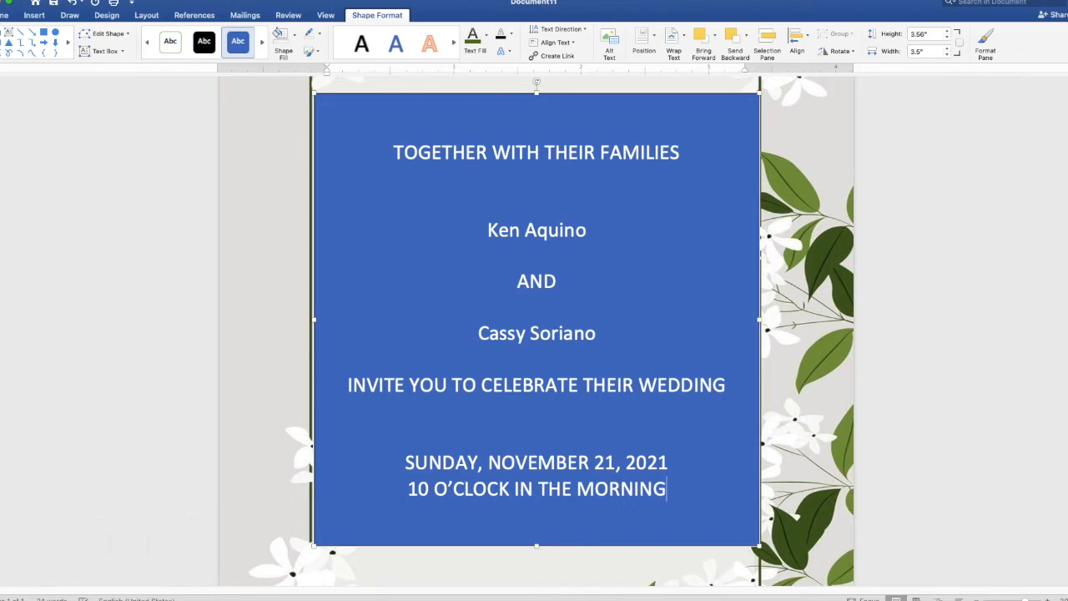
pyautogui.press('Return')
pyautogui.write('JAPANESE')
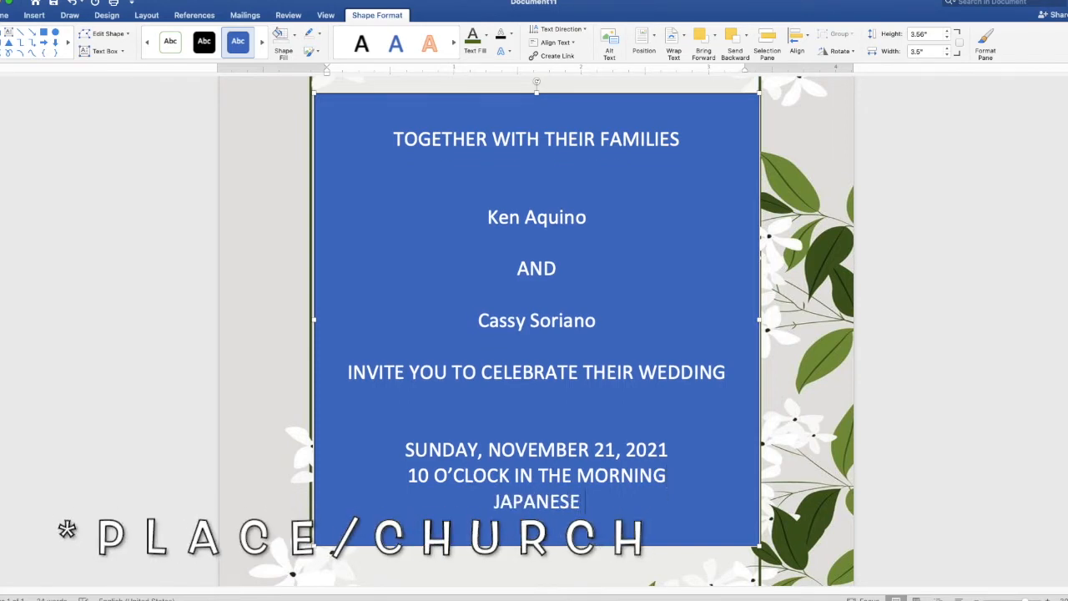
pyautogui.write(' GARDEN')
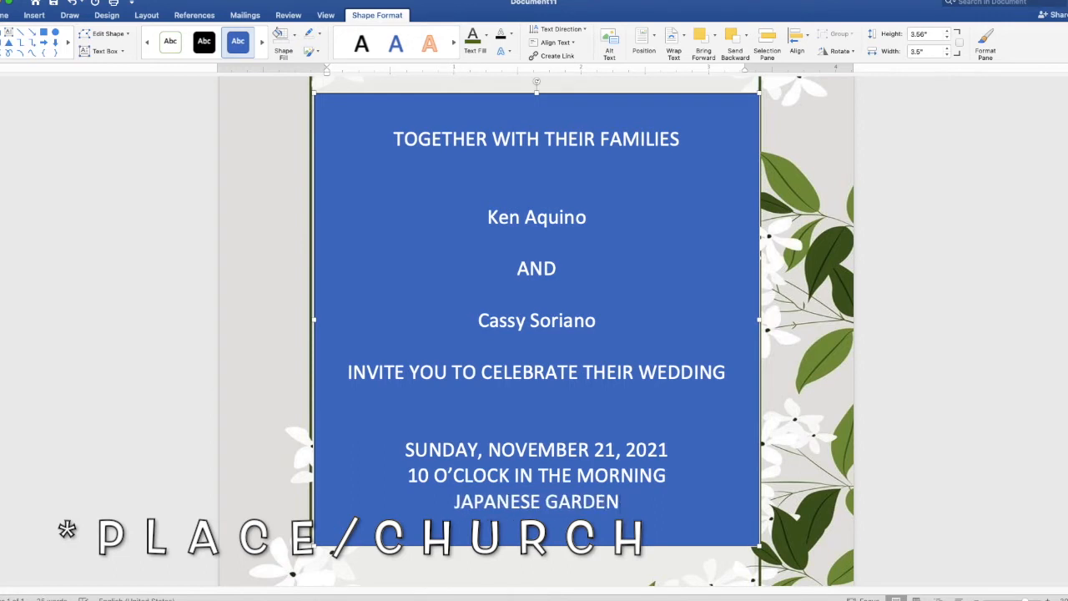
pyautogui.press('Return')
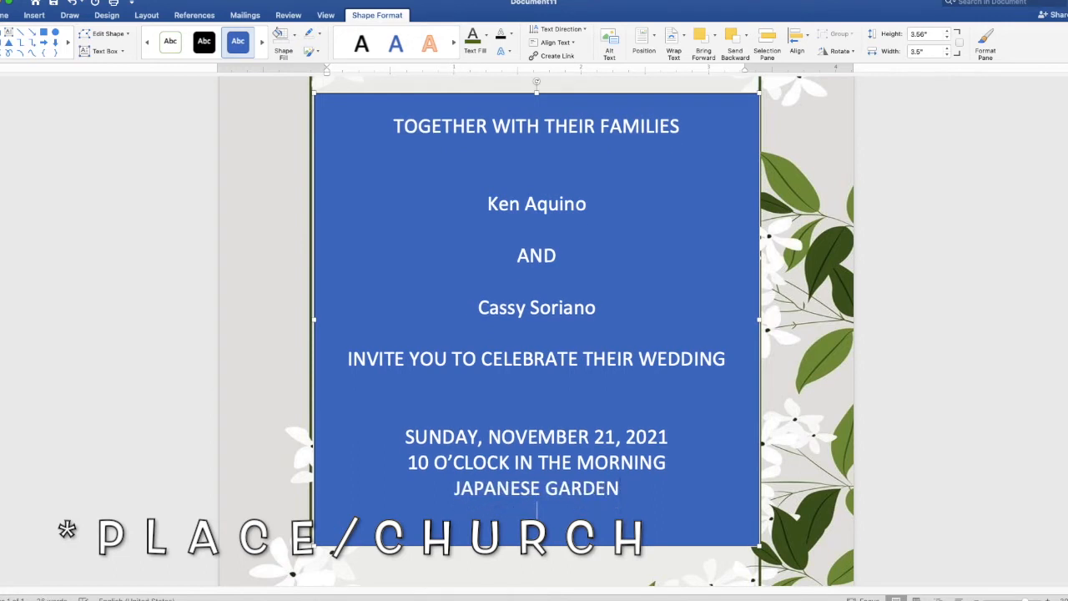
pyautogui.write('TONDAL')
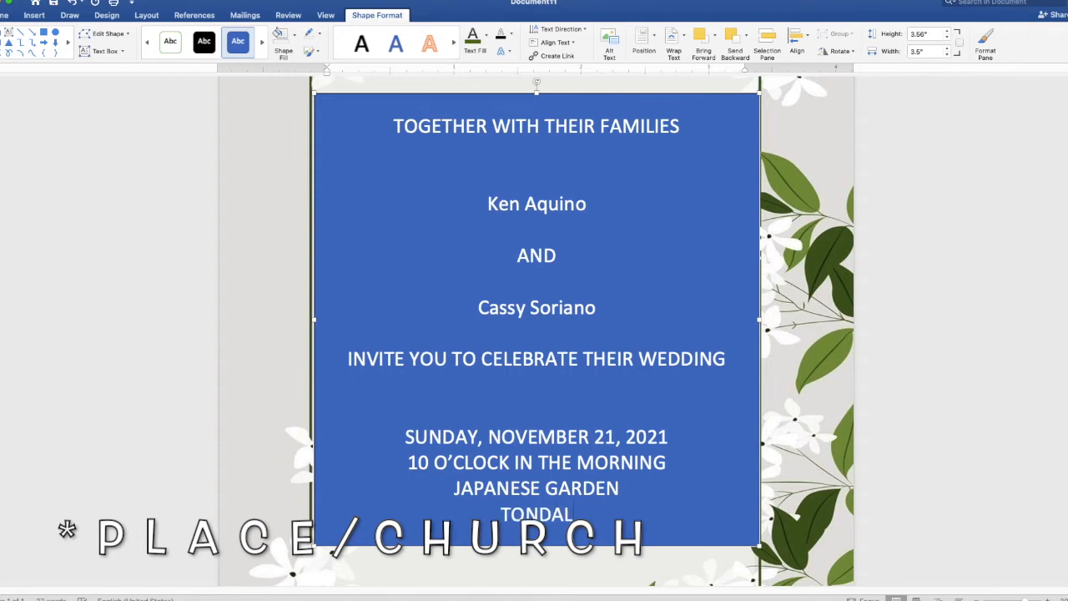
pyautogui.write('IGAN BE')
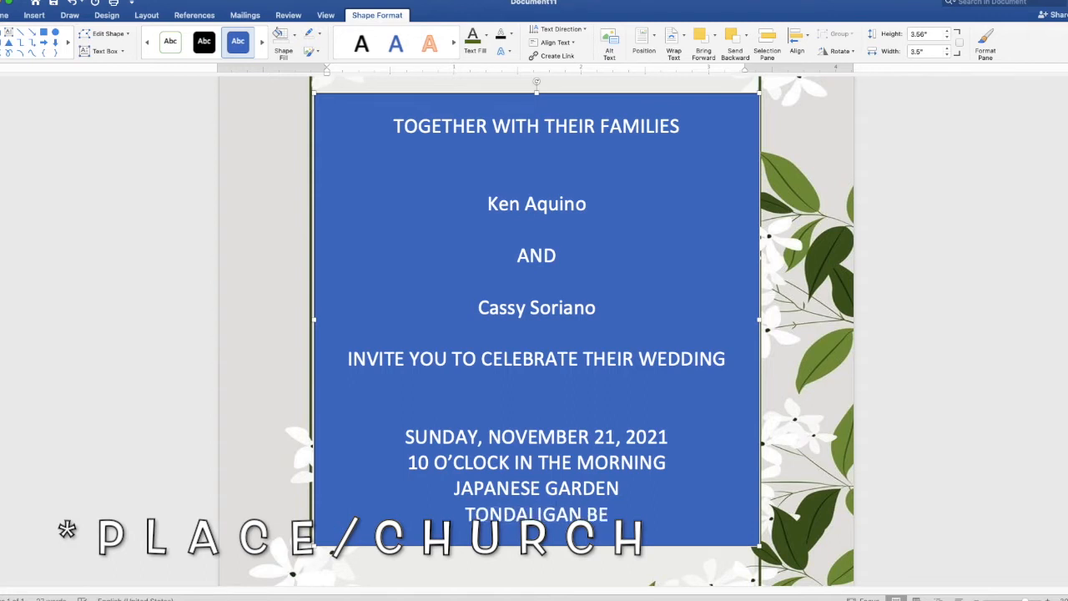
pyautogui.write('ACH')
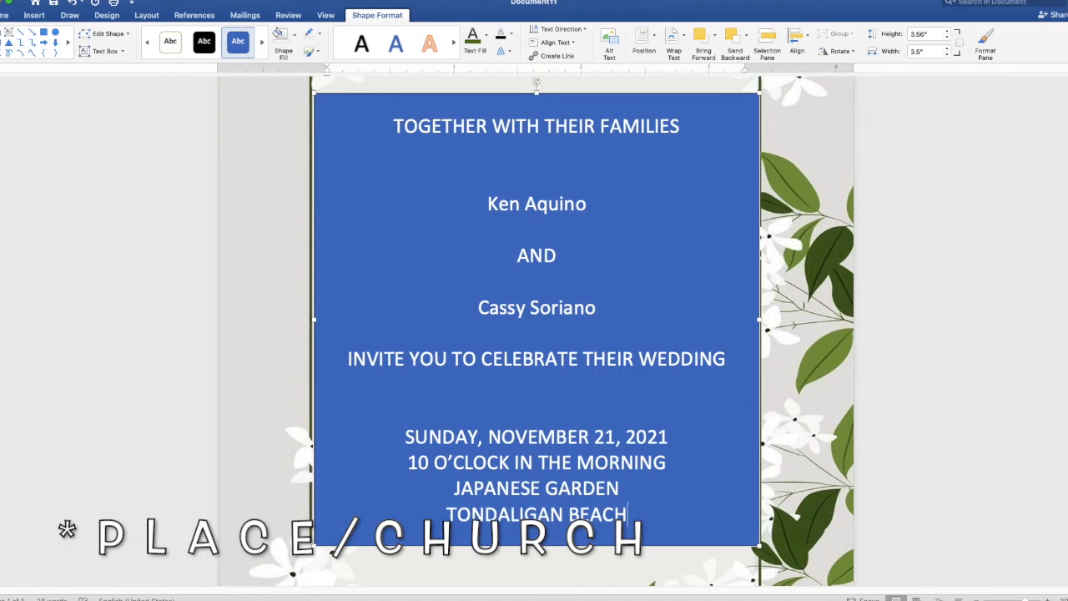
pyautogui.press('Return')
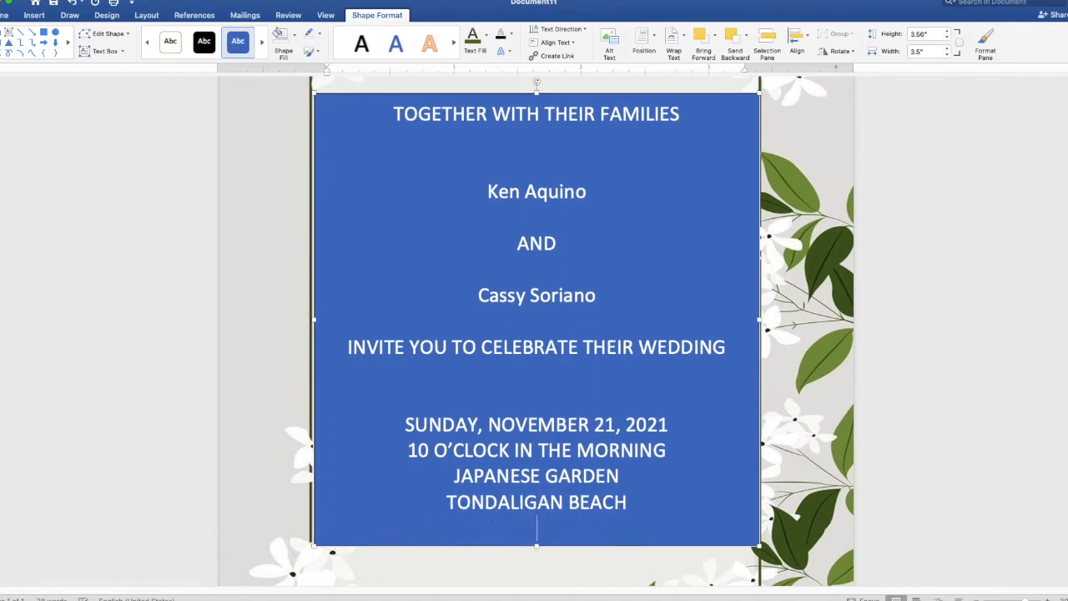
pyautogui.write('DAGUPAN CITY')
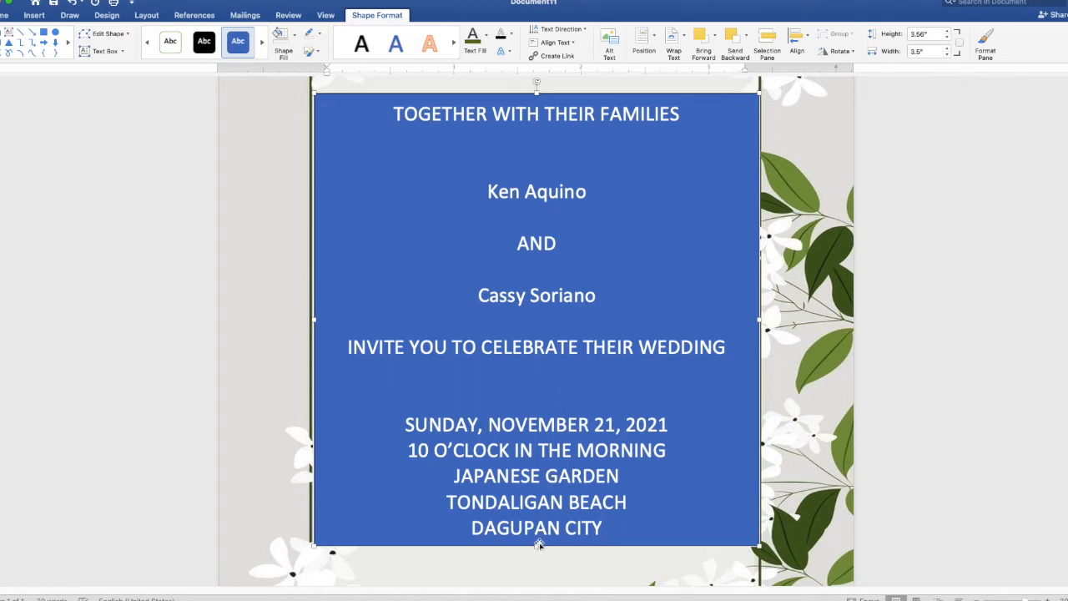
# Lengthen the text box twice and type 'Reception to follow' on the last line.
pyautogui.moveTo(537, 546); pyautogui.dragTo(542, 581)
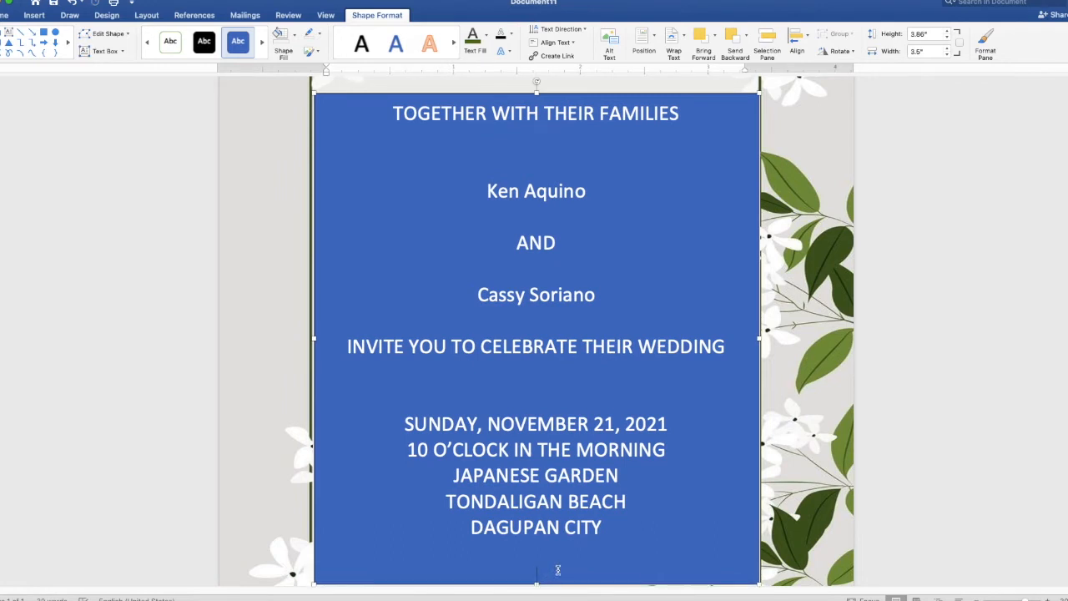
pyautogui.write('Rece')
pyautogui.scroll(-1, 558, 493)
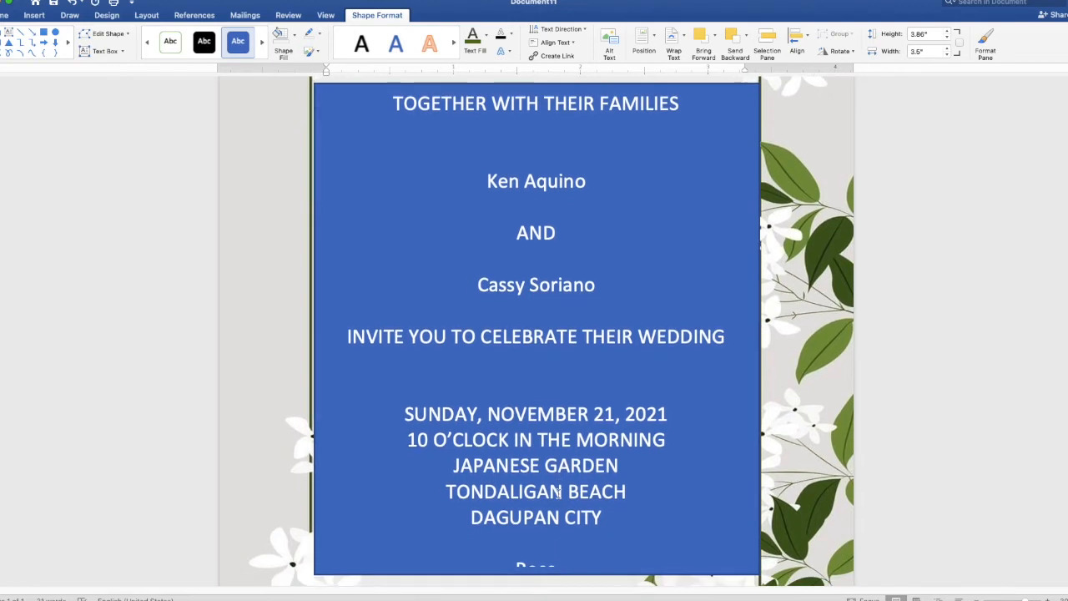
pyautogui.scroll(-3, 558, 493)
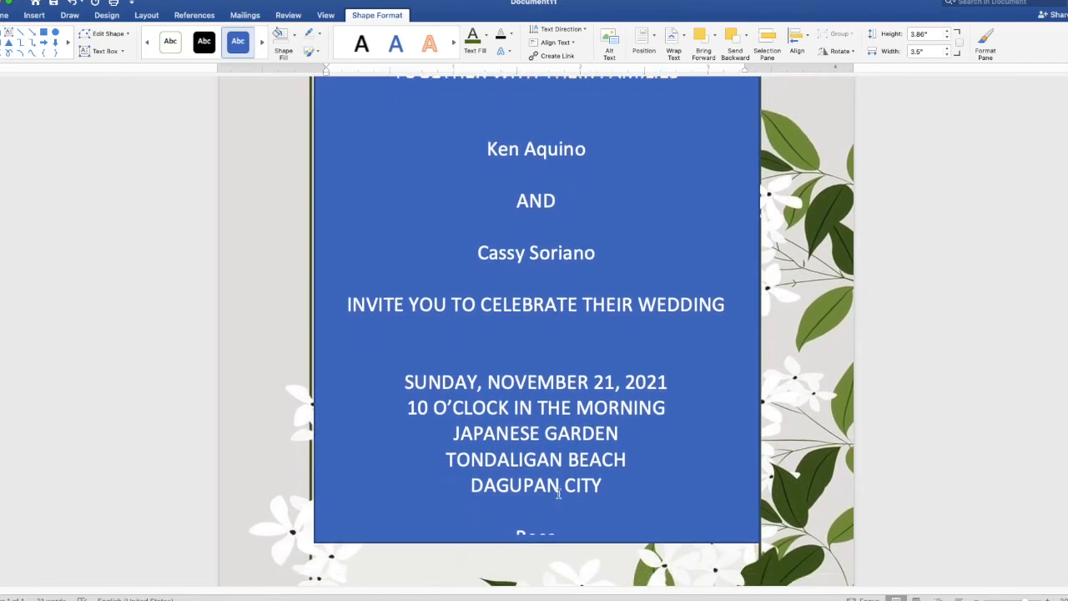
pyautogui.moveTo(537, 543); pyautogui.dragTo(537, 566)
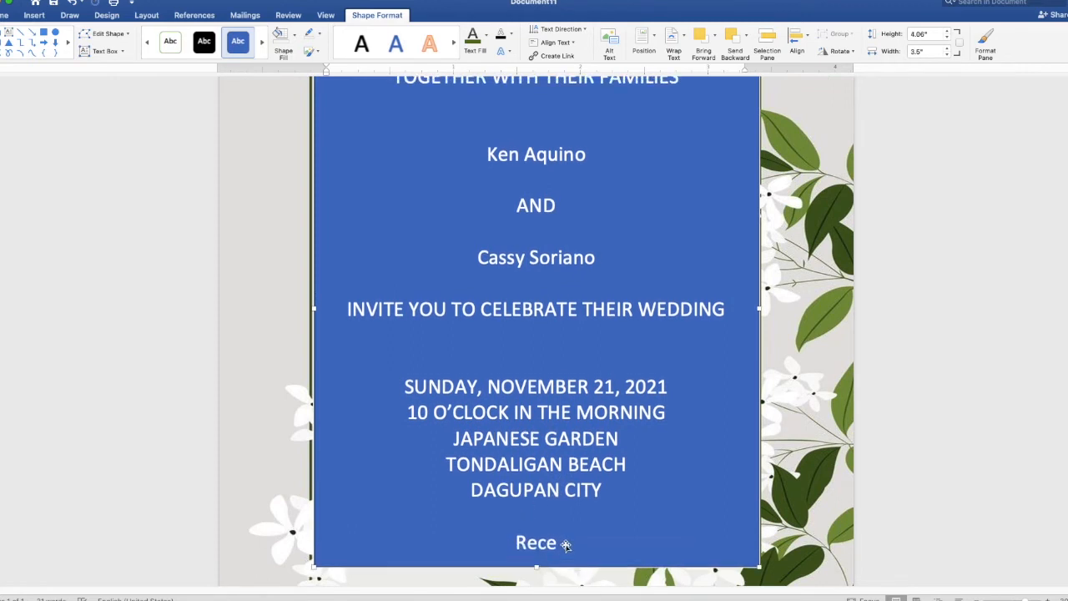
pyautogui.write('p')
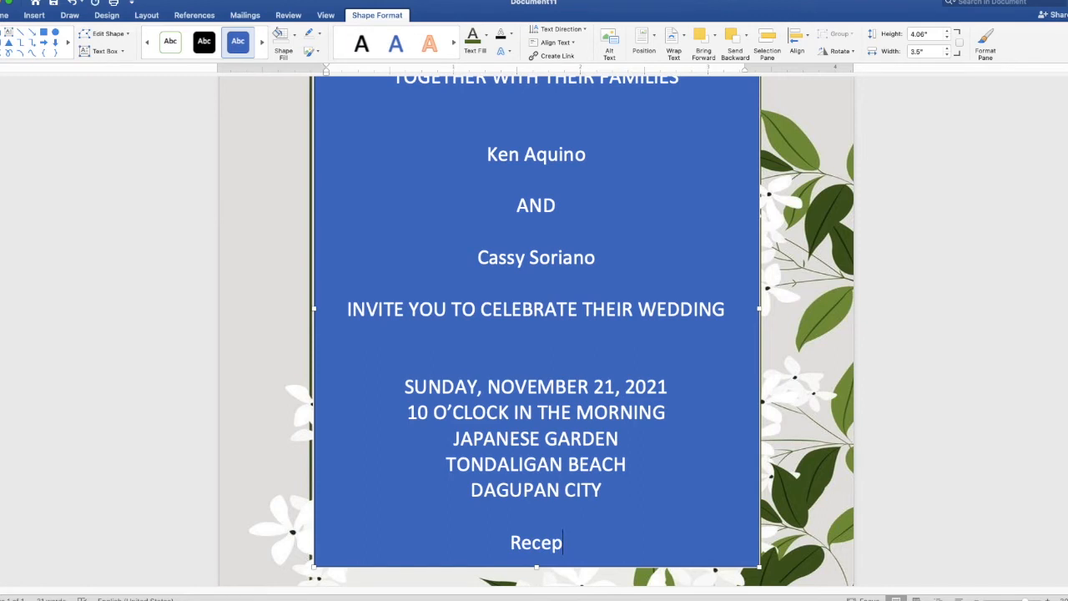
pyautogui.write('tion to follow')
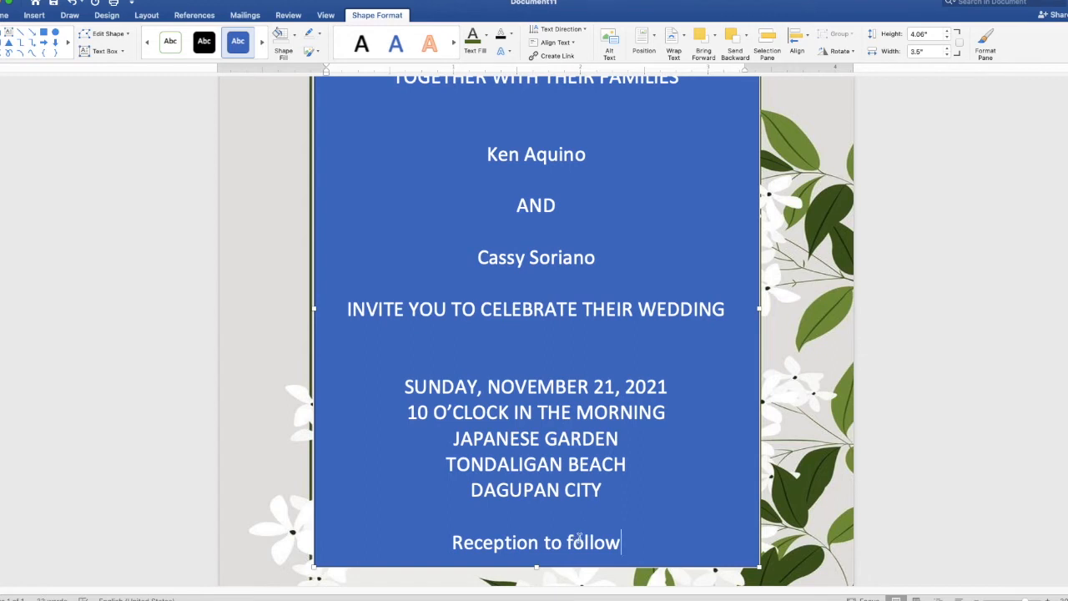
pyautogui.scroll(-3, 588, 544)
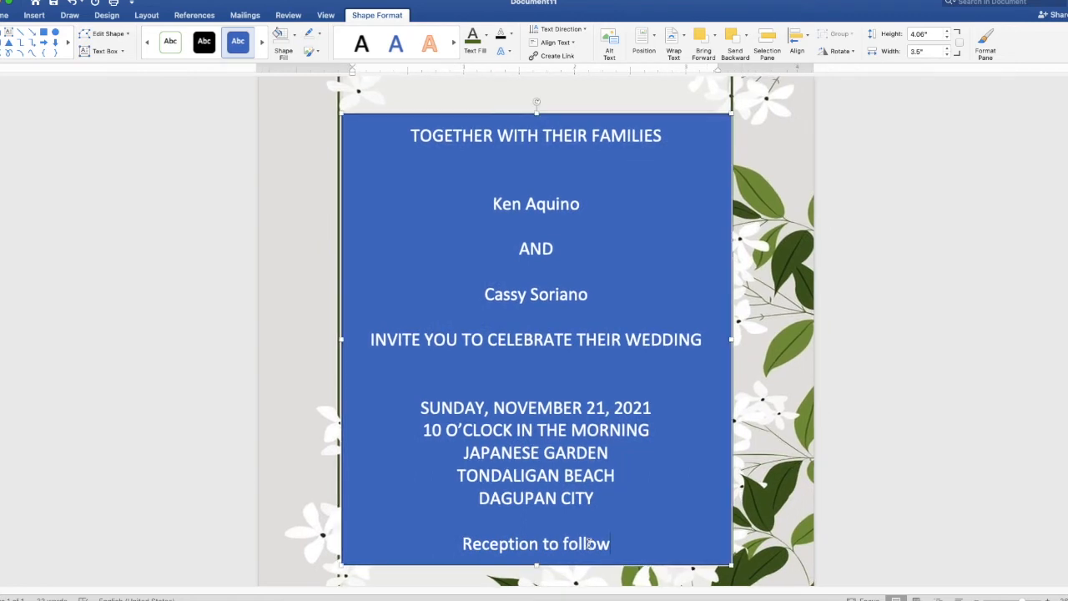
# Select all the invitation text and remove the text box's blue fill.
pyautogui.click(612, 547)
pyautogui.moveTo(613, 545); pyautogui.dragTo(410, 143)
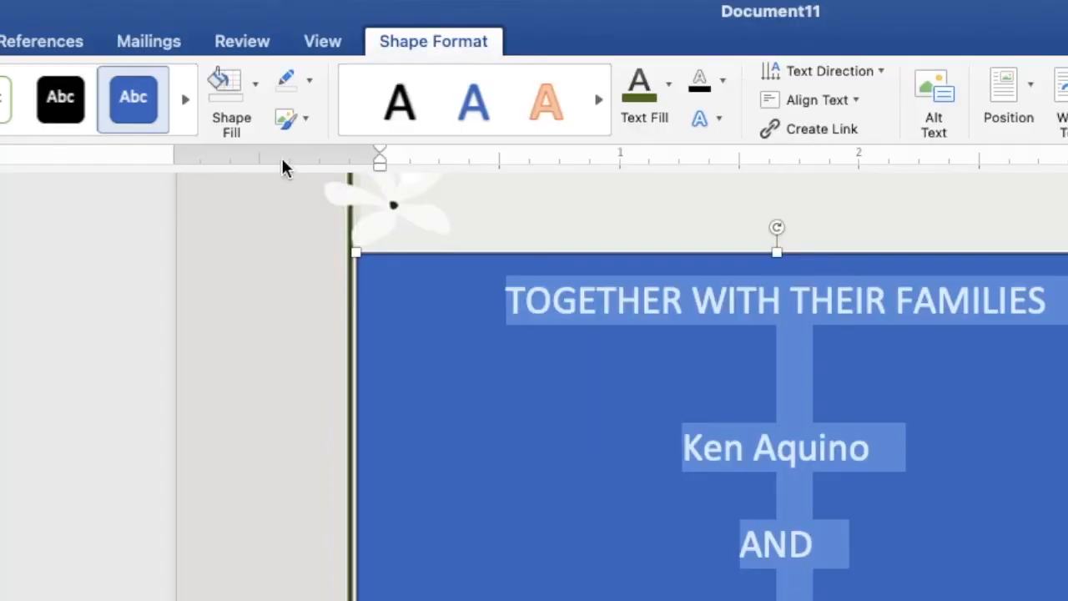
pyautogui.click(256, 95)
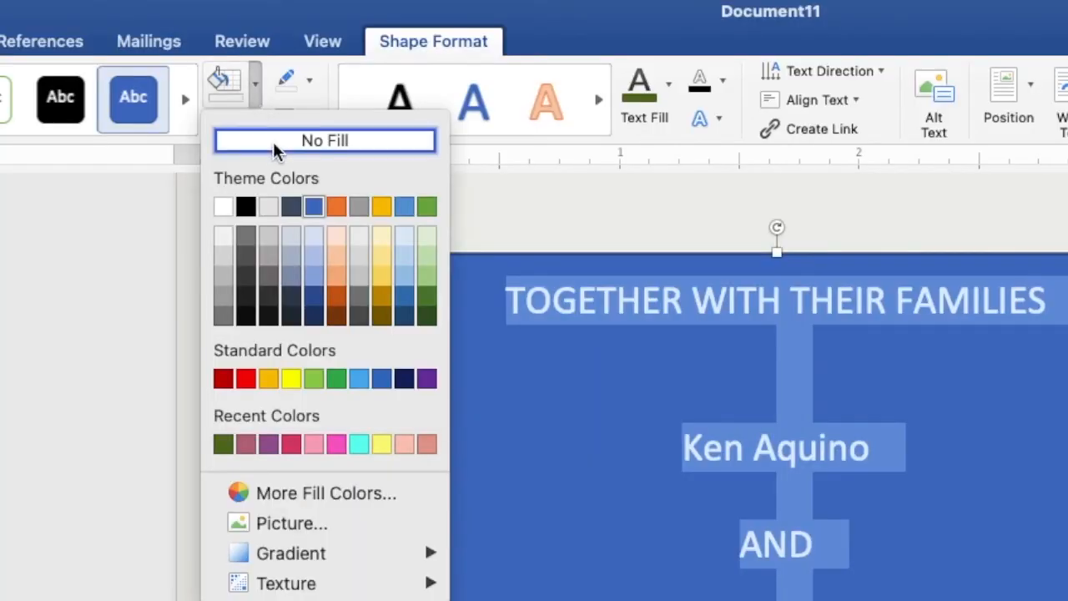
pyautogui.click(273, 141)
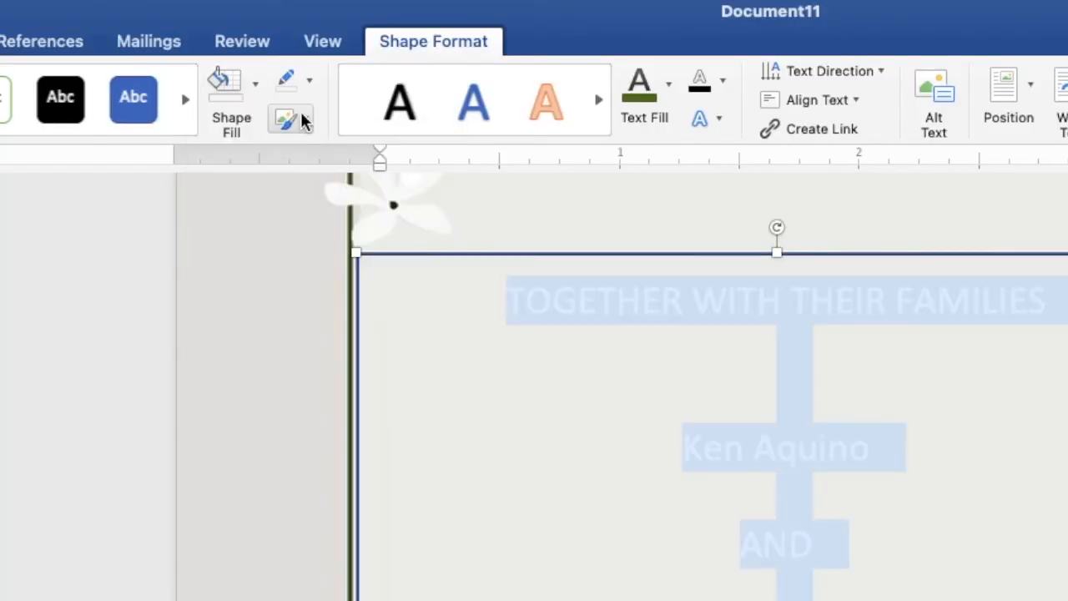
# Remove the text box outline and colour the invitation text dark green.
pyautogui.click(309, 82)
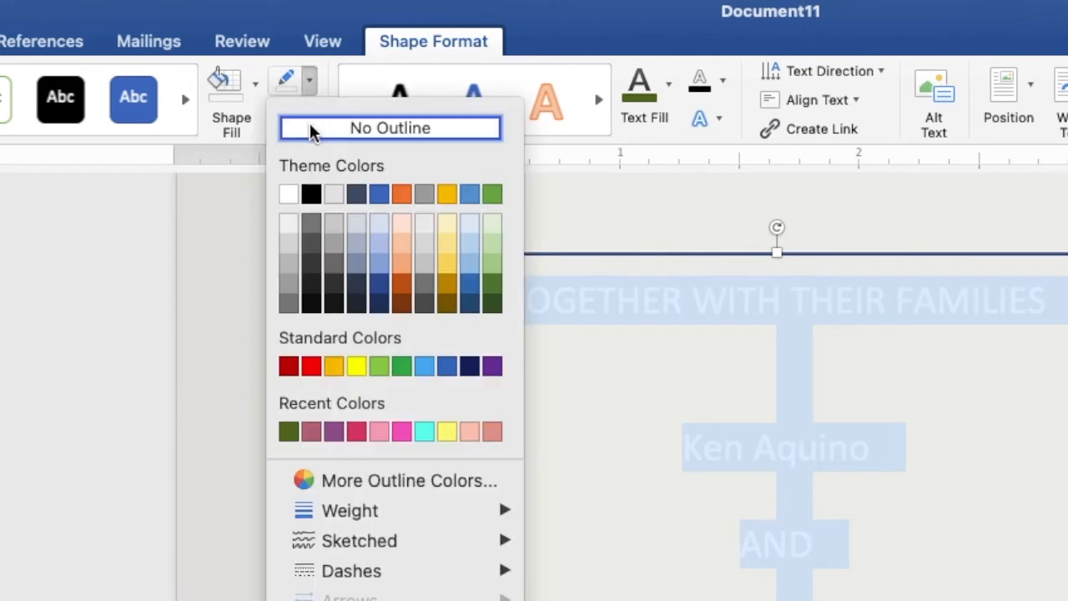
pyautogui.click(311, 128)
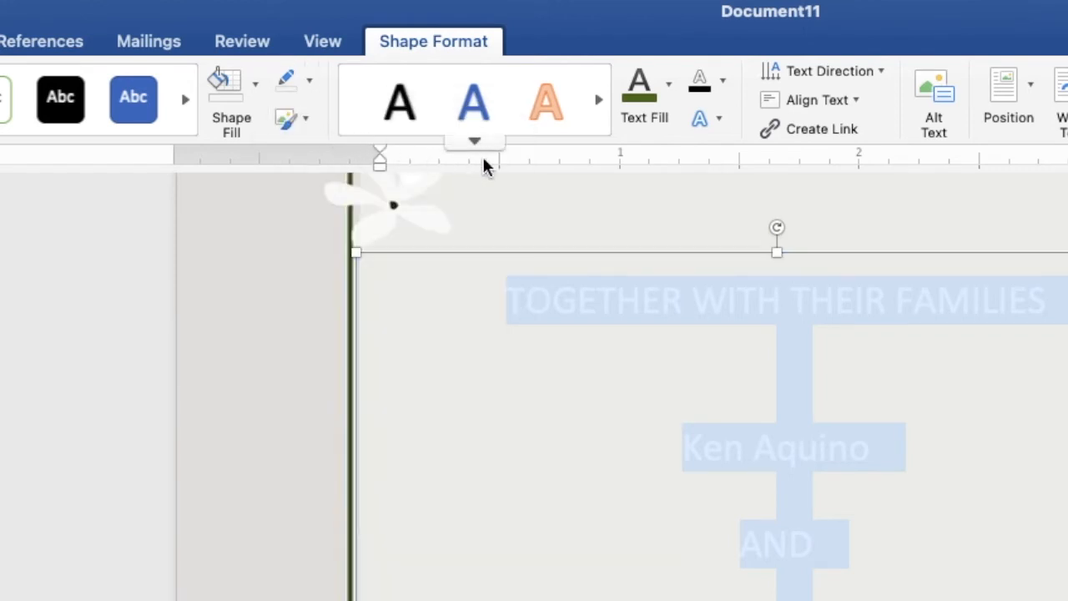
pyautogui.click(669, 98)
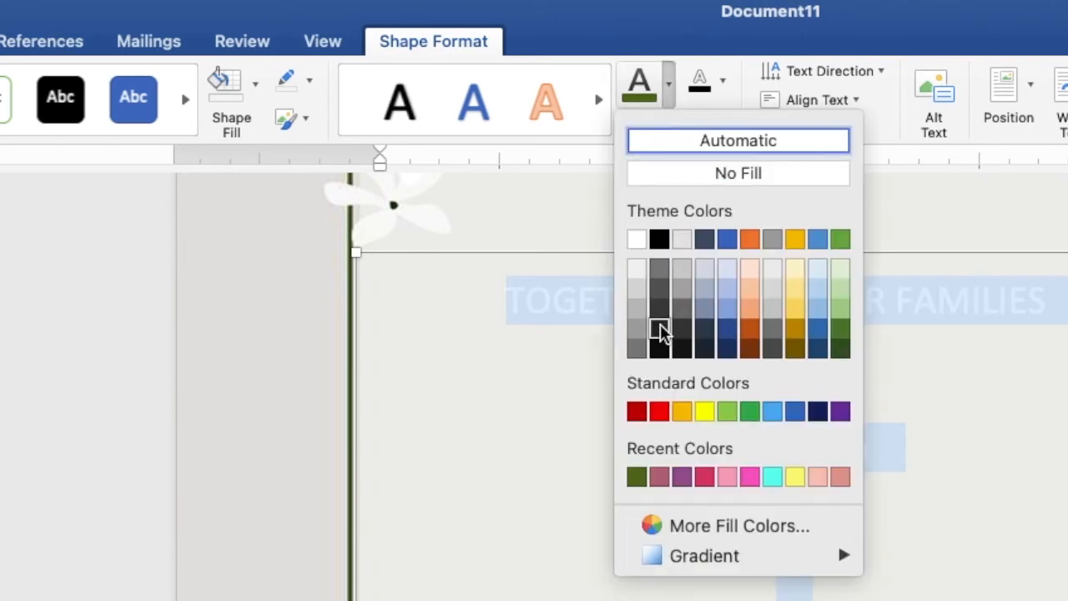
pyautogui.click(636, 477)
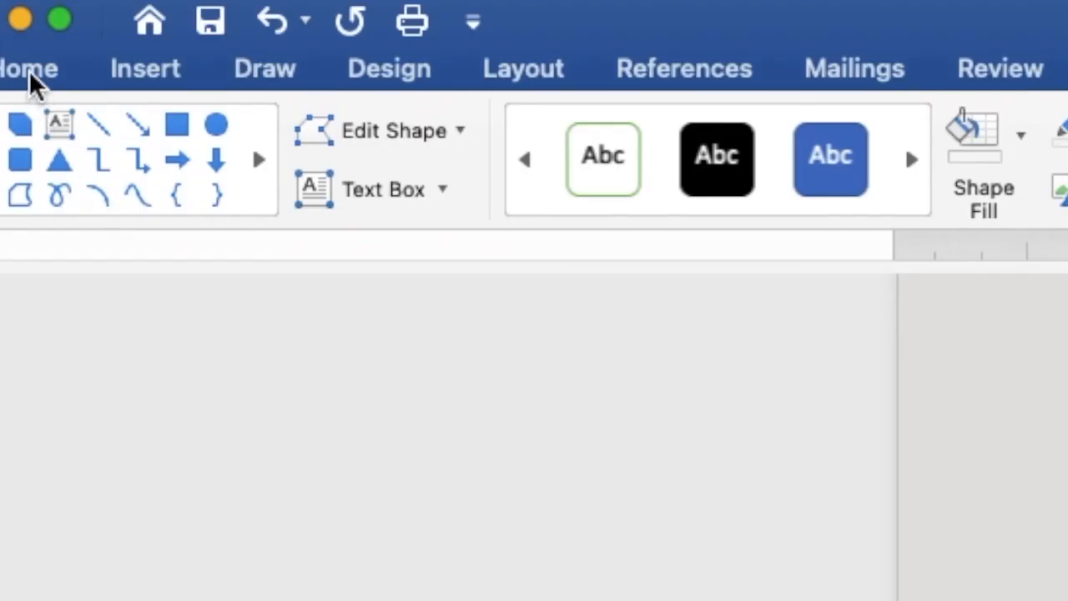
# Set the whole invitation text to Arial, size 8.
pyautogui.click(29, 70)
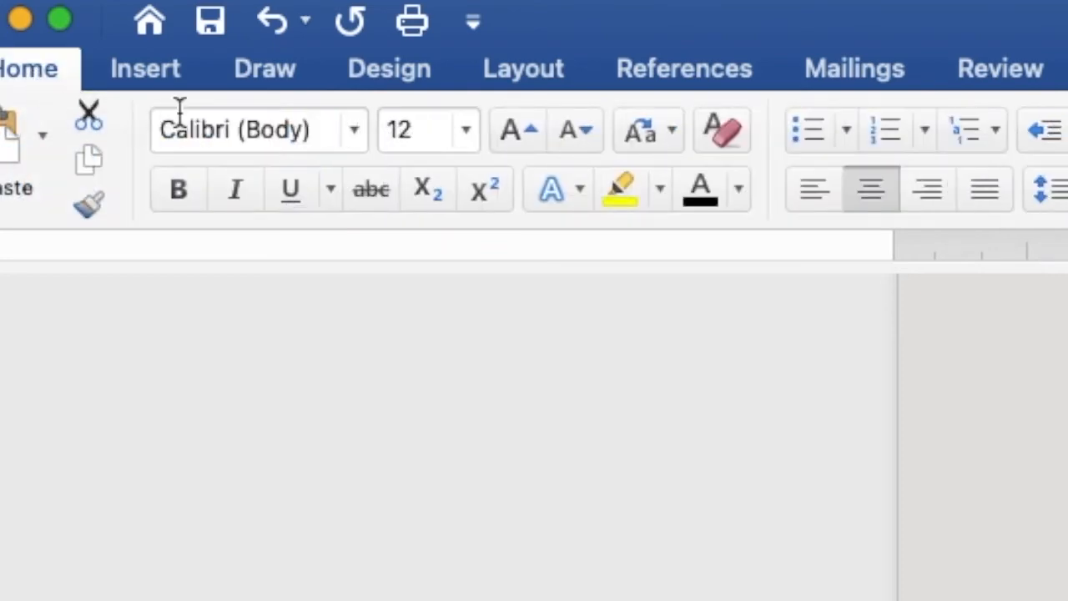
pyautogui.click(346, 128)
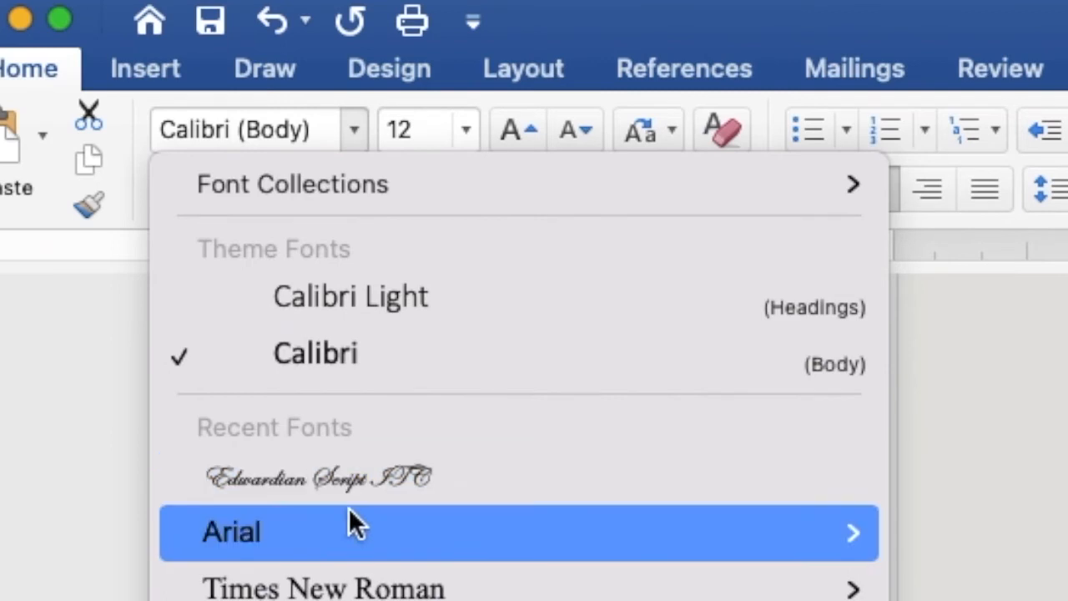
pyautogui.click(342, 530)
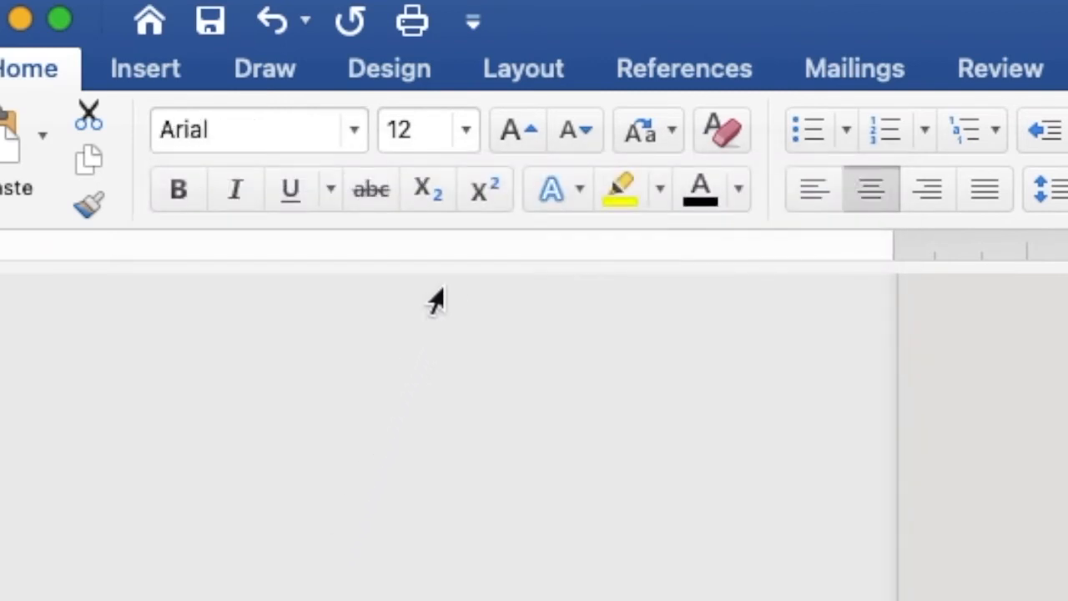
pyautogui.click(458, 131)
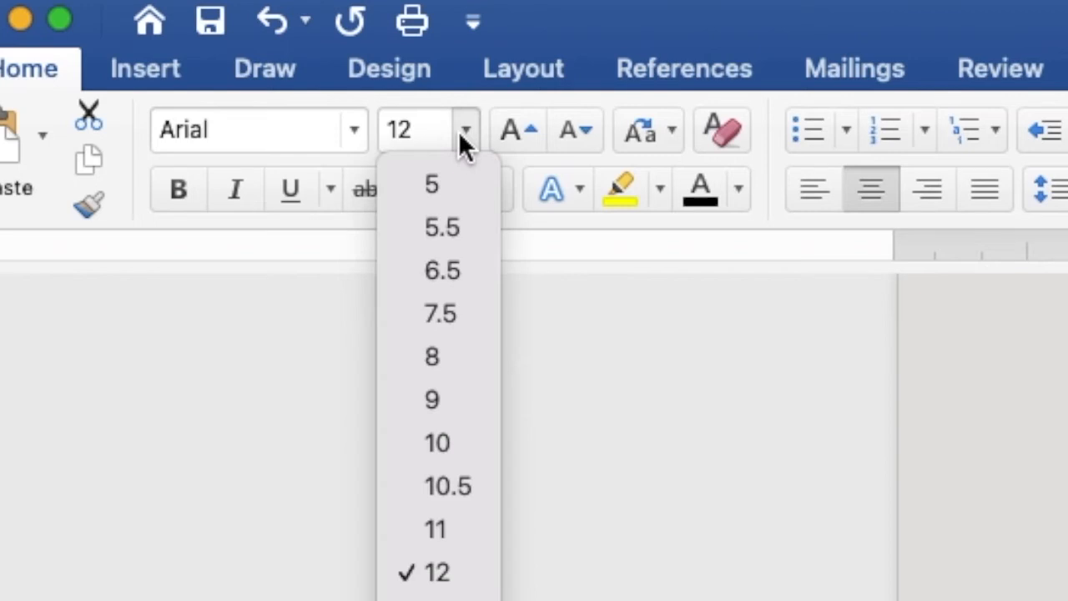
pyautogui.click(455, 356)
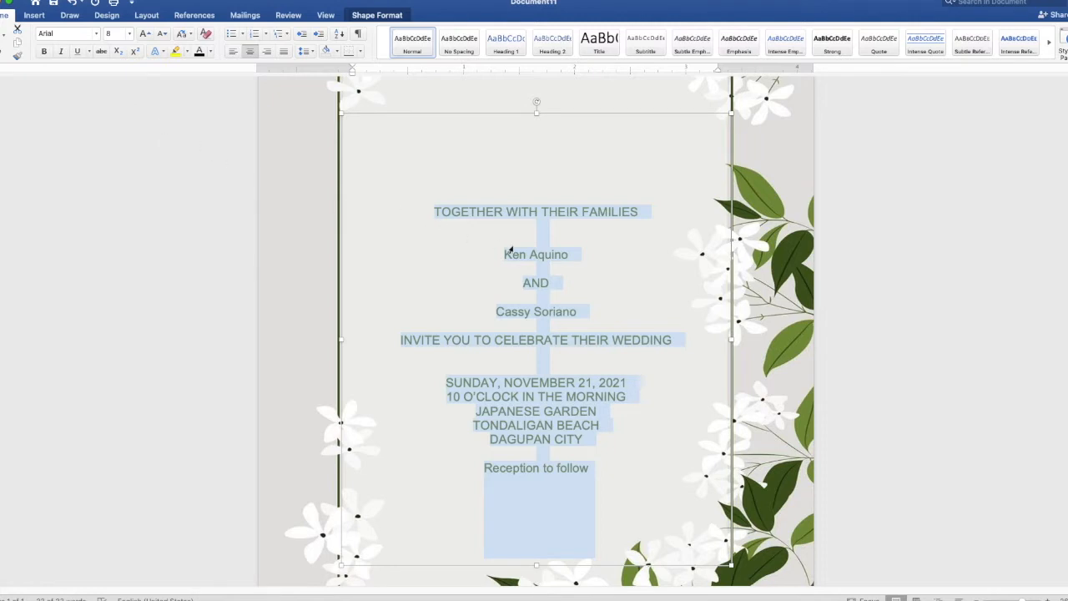
# Select both name lines and the Reception to follow line together.
pyautogui.click(581, 255)
pyautogui.moveTo(575, 255); pyautogui.dragTo(505, 255)
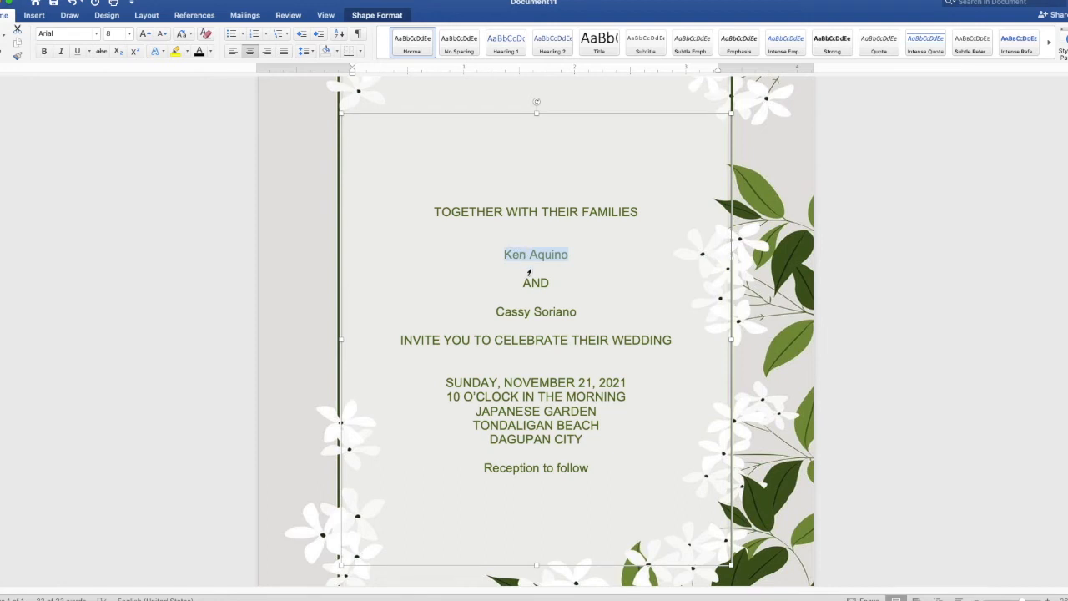
pyautogui.moveTo(581, 311); pyautogui.dragTo(497, 312)
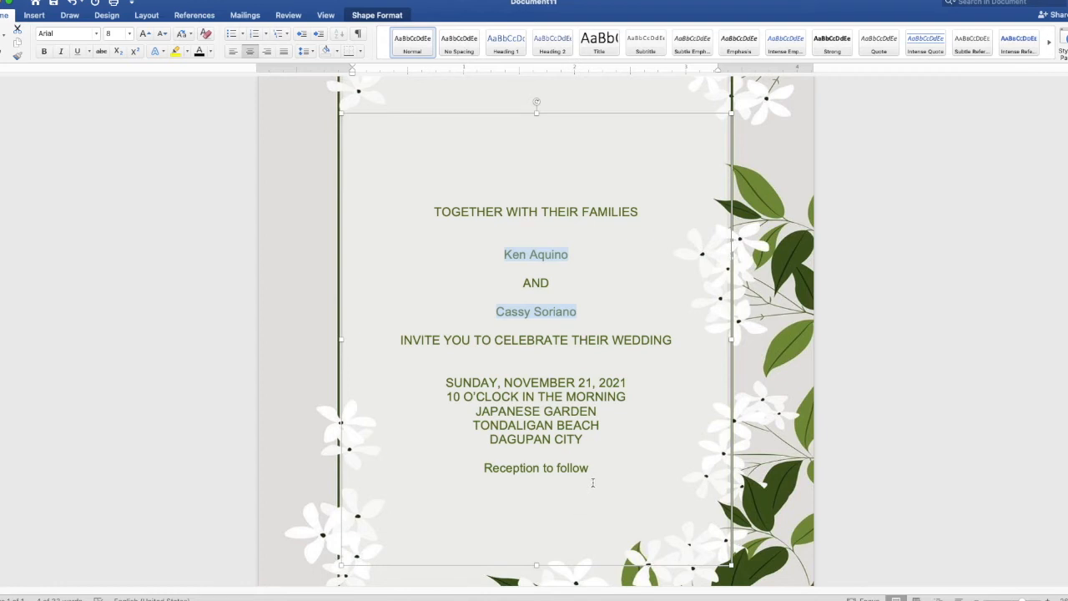
pyautogui.moveTo(593, 468); pyautogui.dragTo(497, 468)
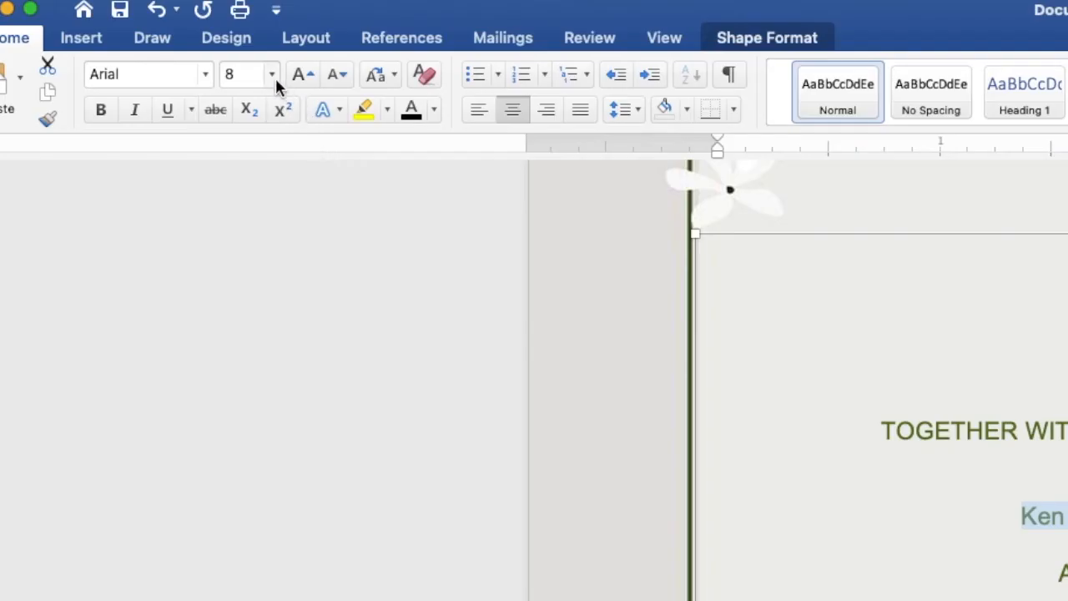
# Set the selected names and reception line to Edwardian Script ITC at size 28.
pyautogui.click(129, 34)
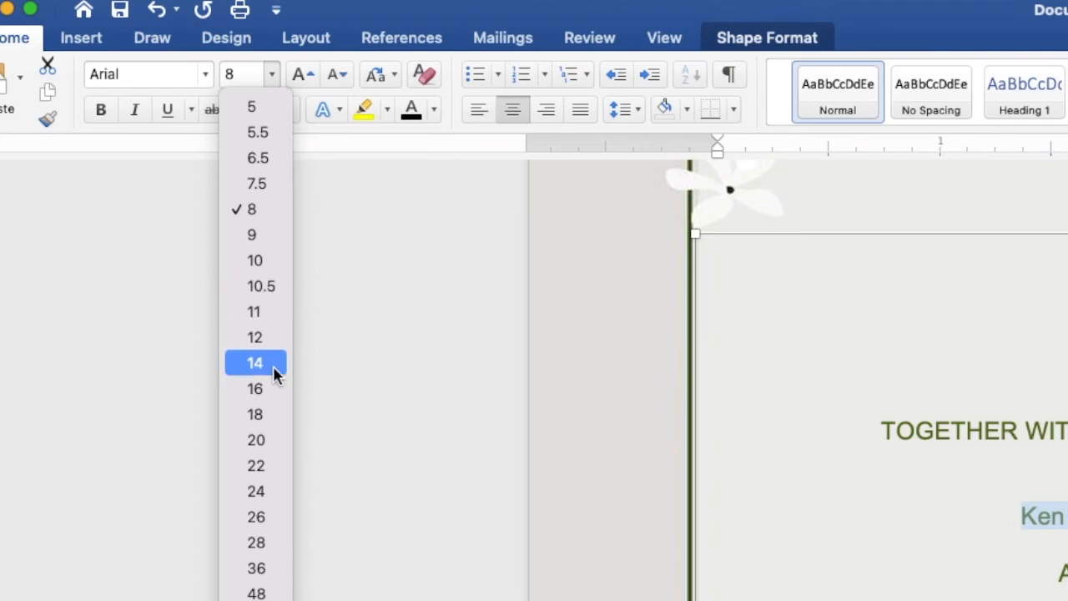
pyautogui.click(256, 542)
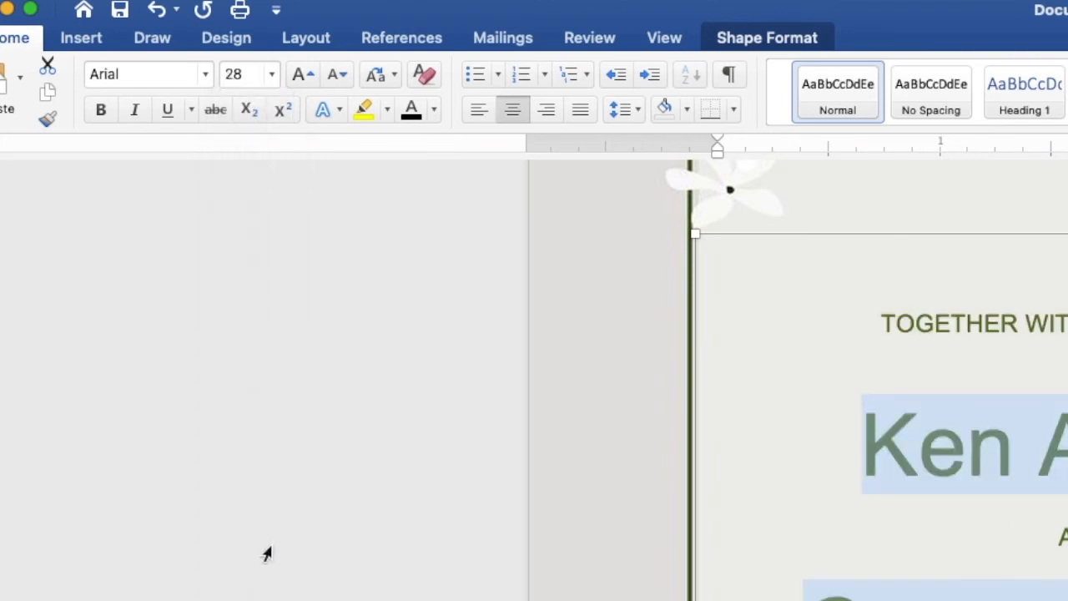
pyautogui.click(206, 76)
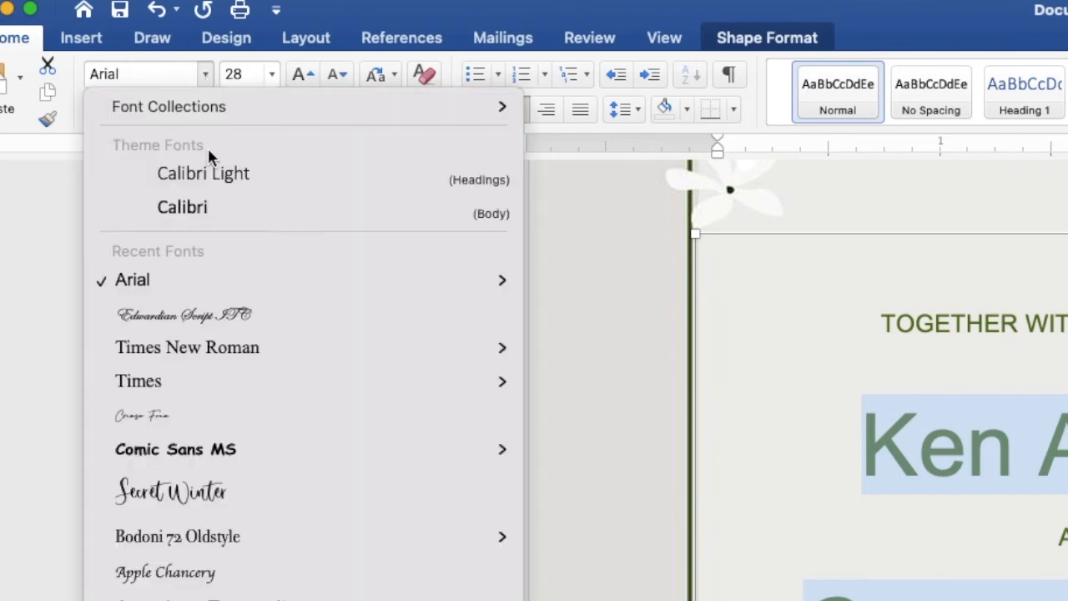
pyautogui.click(219, 317)
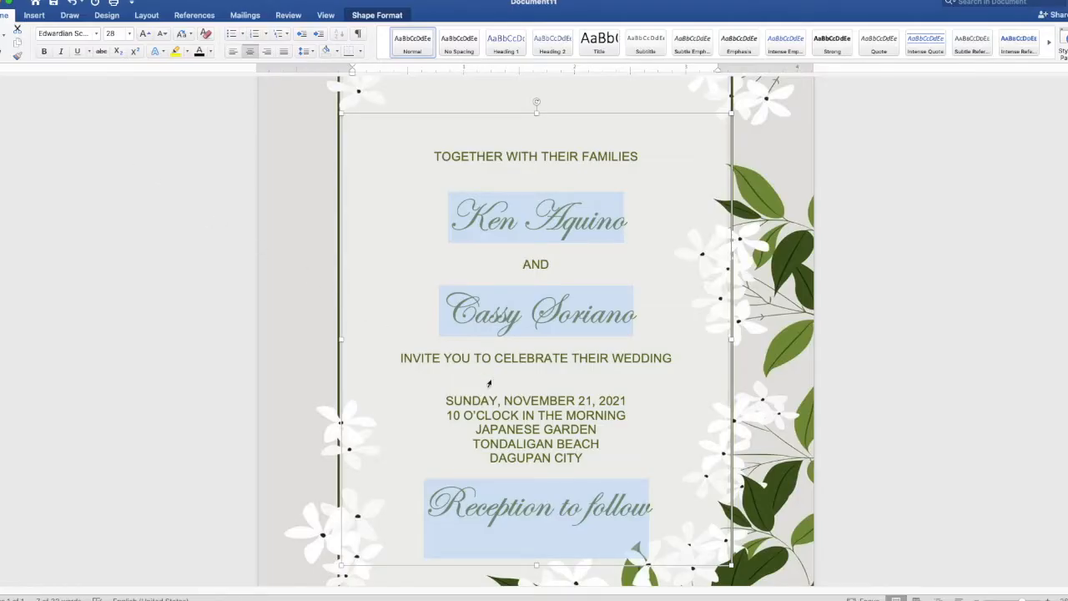
# Reduce the Reception to follow line to size 20.
pyautogui.click(650, 510)
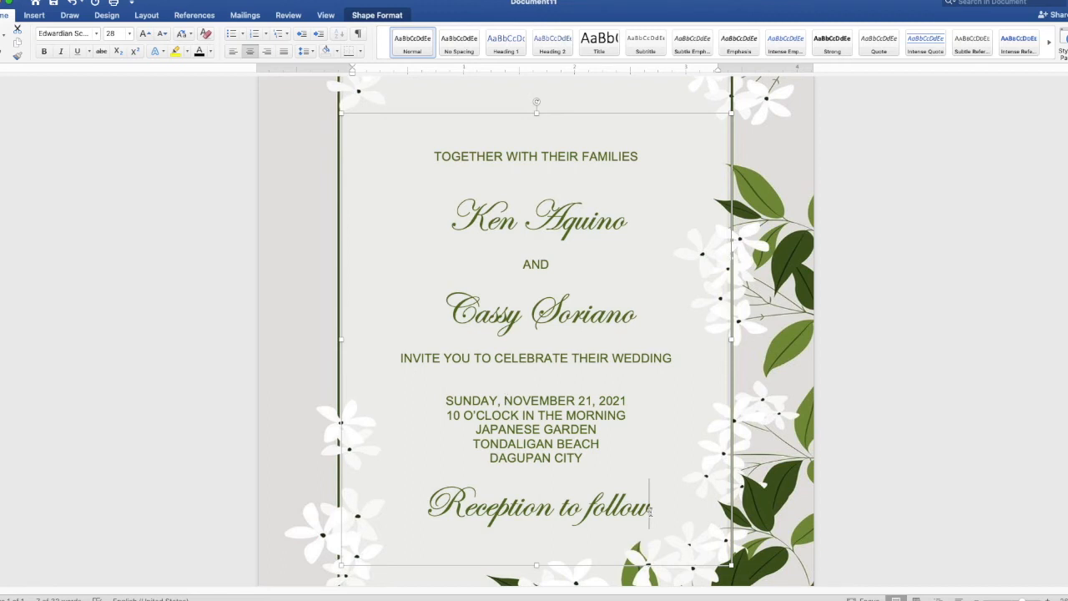
pyautogui.moveTo(651, 510); pyautogui.dragTo(426, 511)
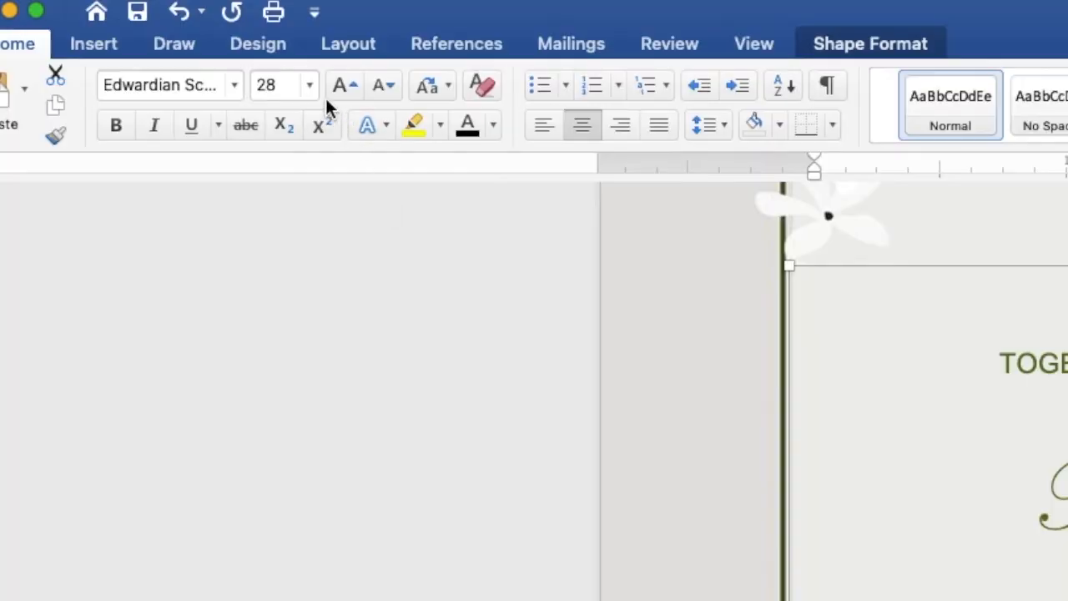
pyautogui.click(310, 85)
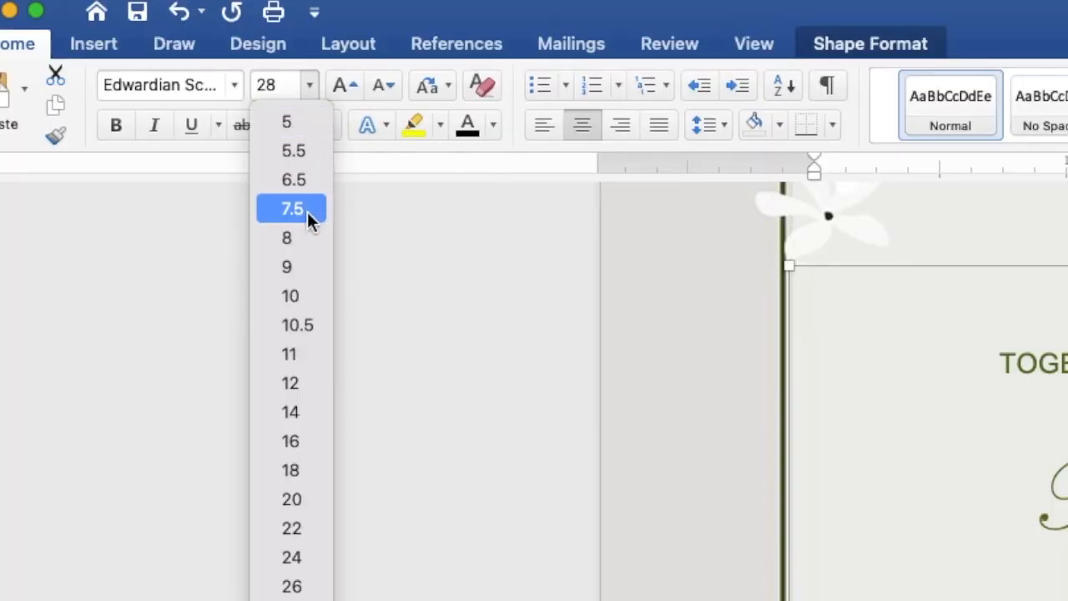
pyautogui.click(312, 499)
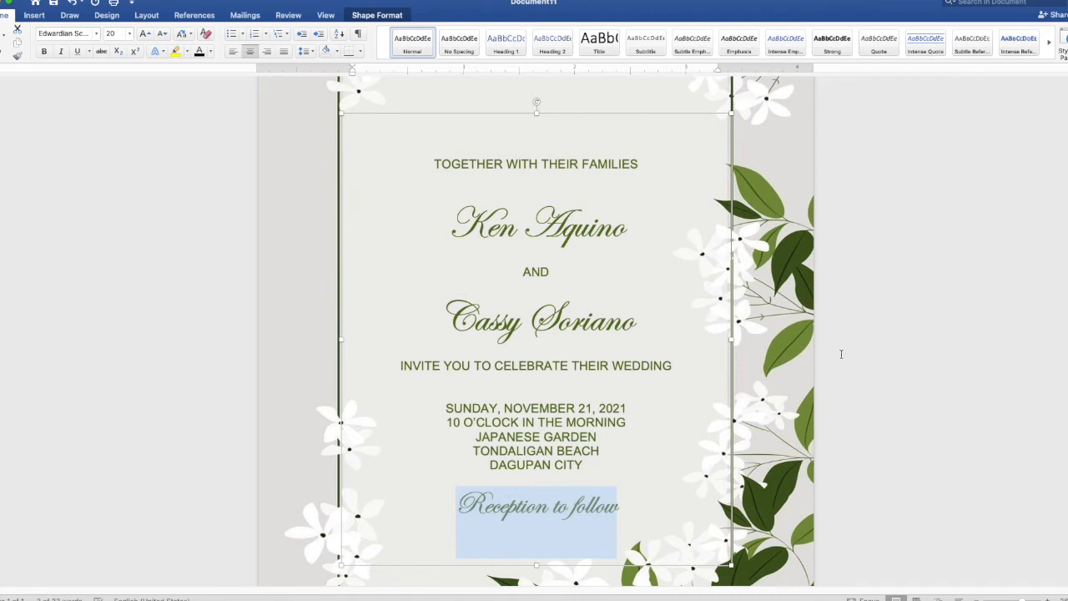
# Extend the invitation text box's top edge upward.
pyautogui.scroll(-5, 857, 355)
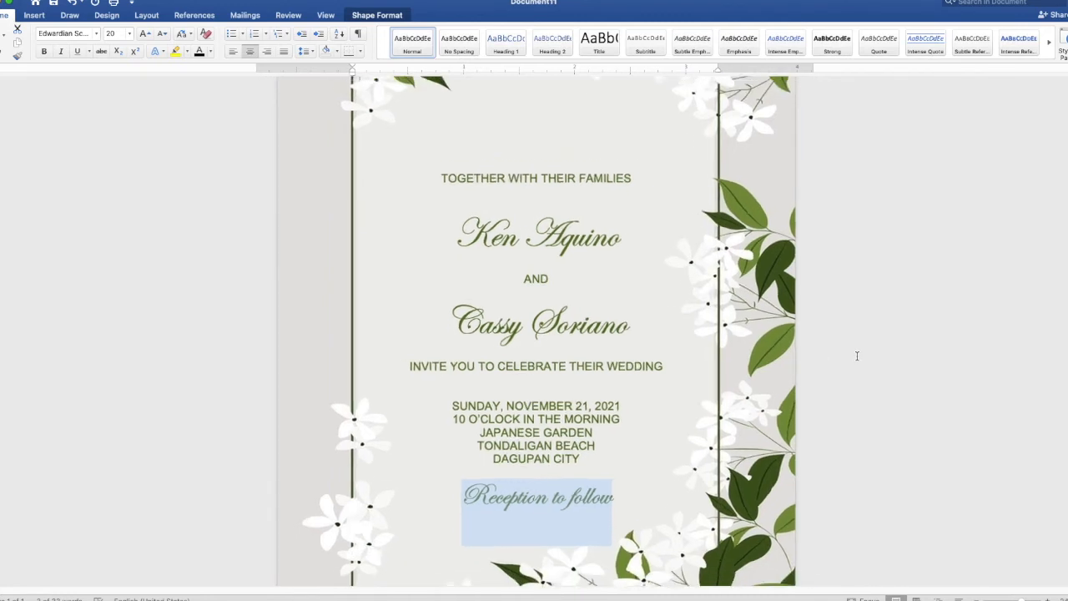
pyautogui.scroll(-2, 857, 356)
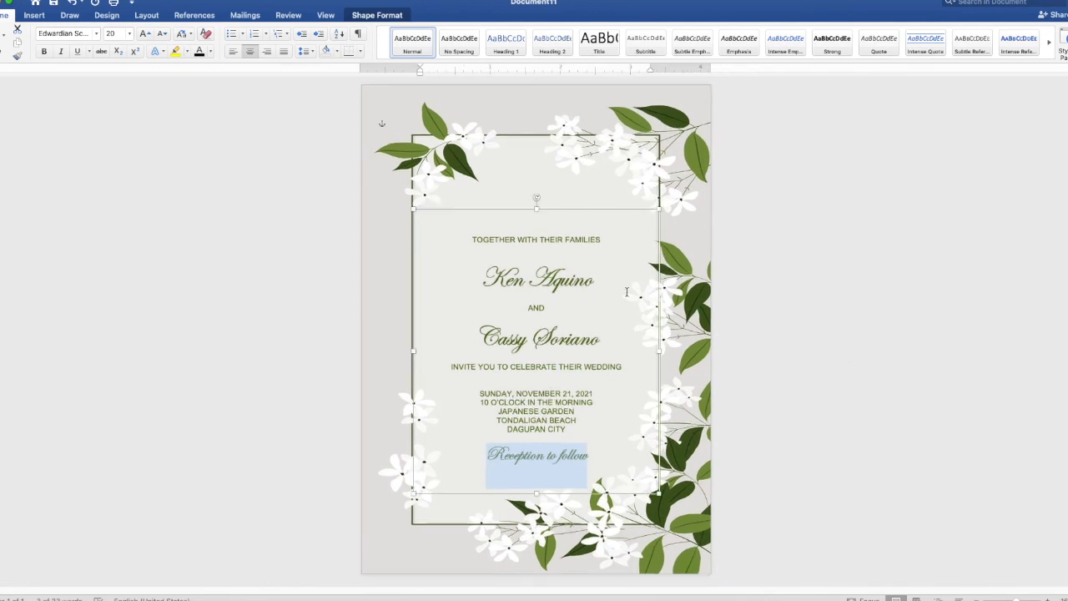
pyautogui.moveTo(536, 208); pyautogui.dragTo(537, 179)
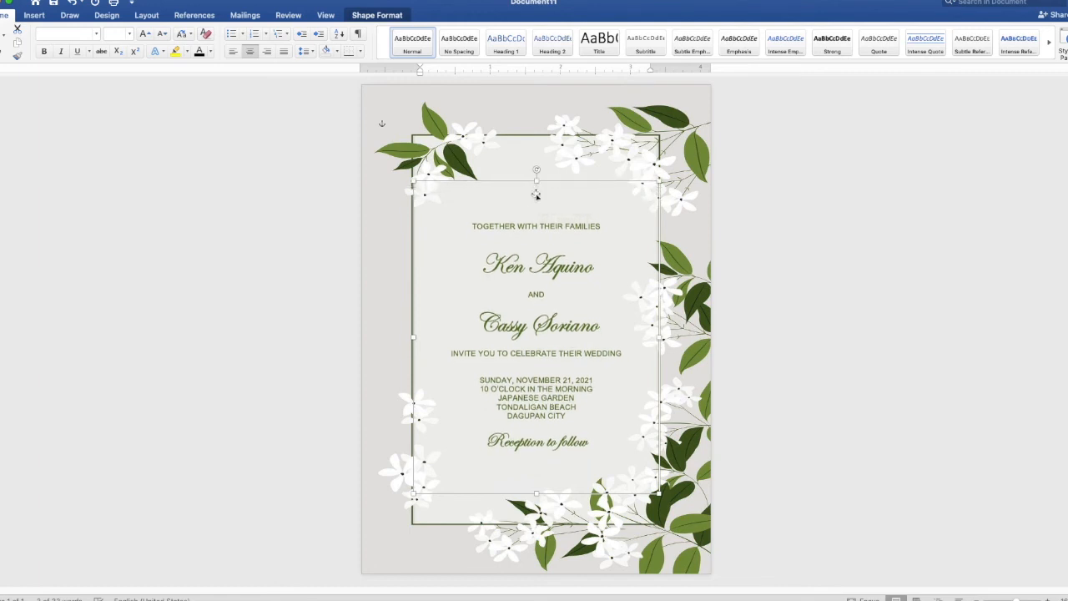
# Add blank lines after the second name, invitation line and DAGUPAN CITY, then raise the box top again.
pyautogui.click(550, 240)
pyautogui.click(542, 344)
pyautogui.press('Return')
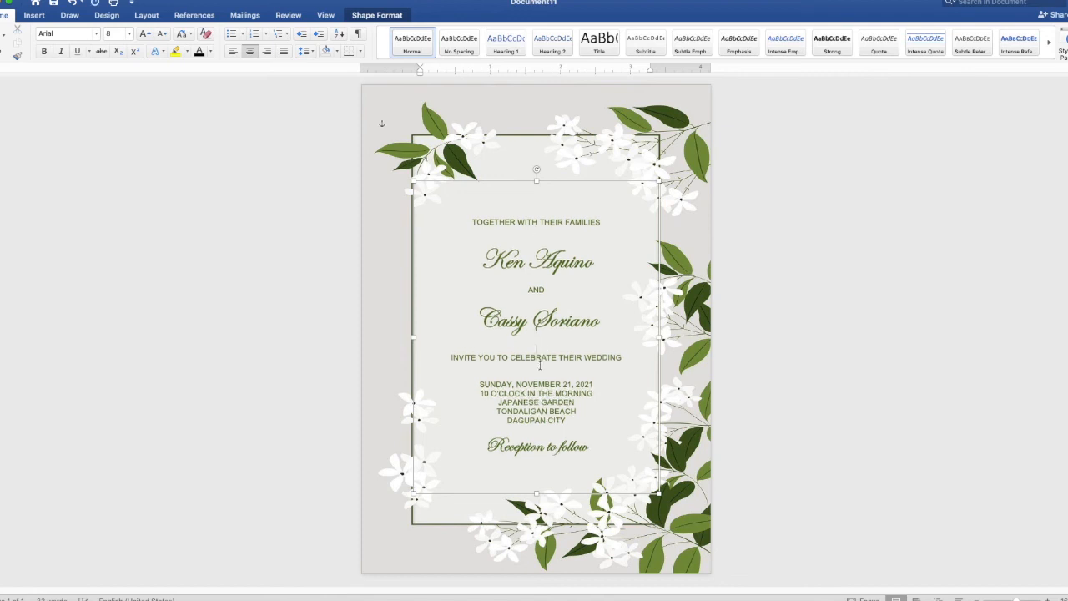
pyautogui.click(539, 371)
pyautogui.press('Return')
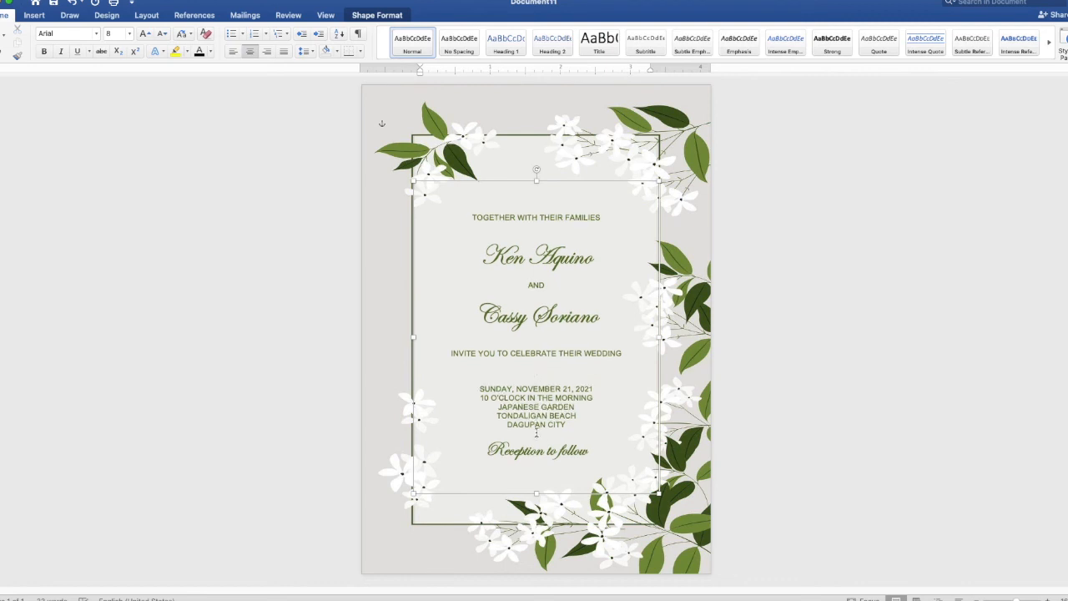
pyautogui.click(536, 428)
pyautogui.press('Return')
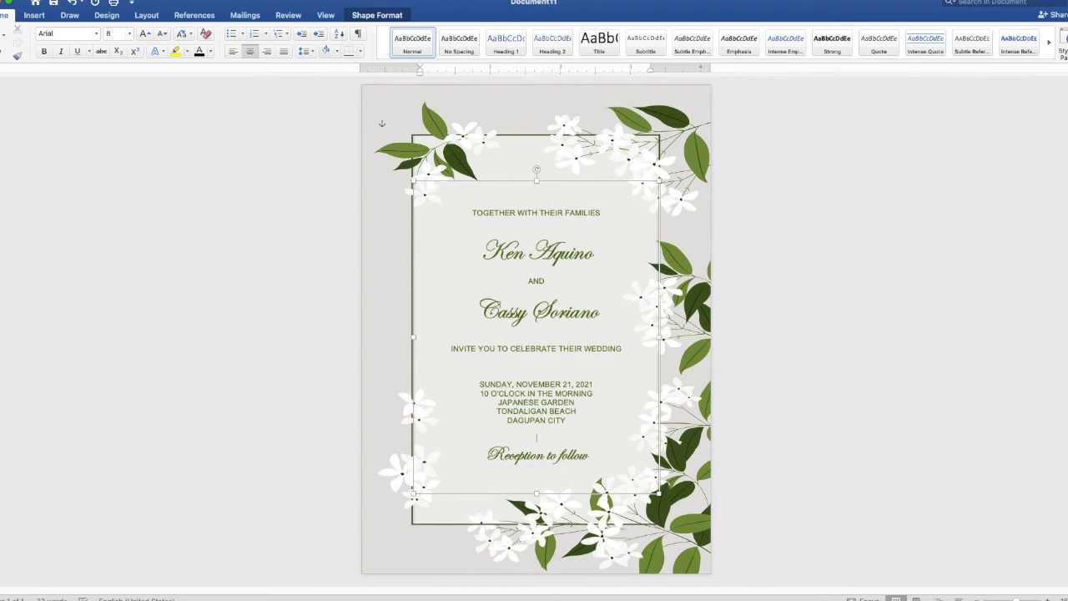
pyautogui.moveTo(536, 179); pyautogui.dragTo(537, 167)
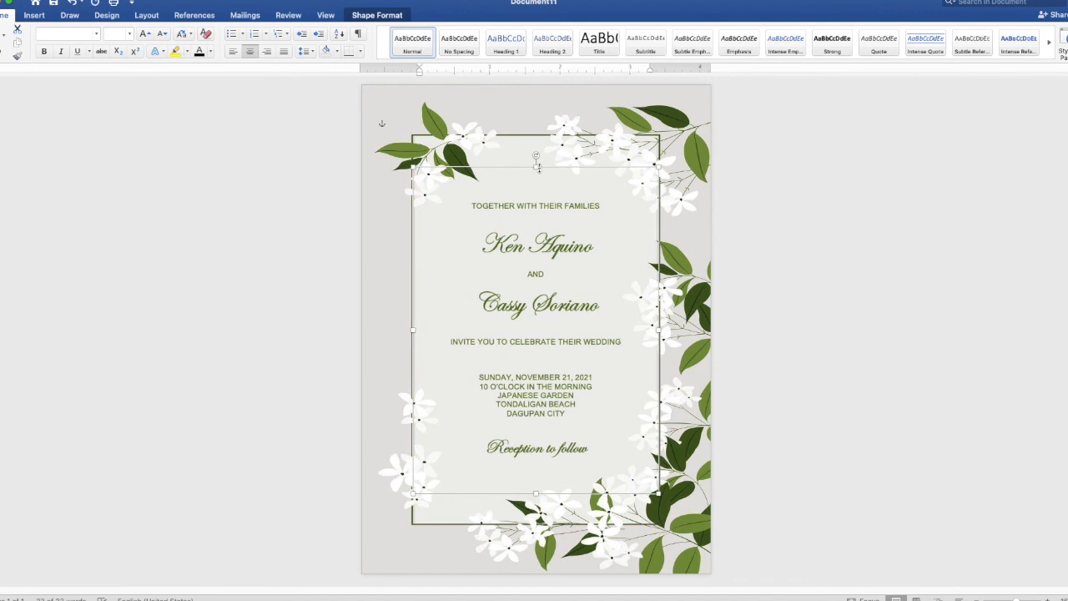
pyautogui.click(897, 252)
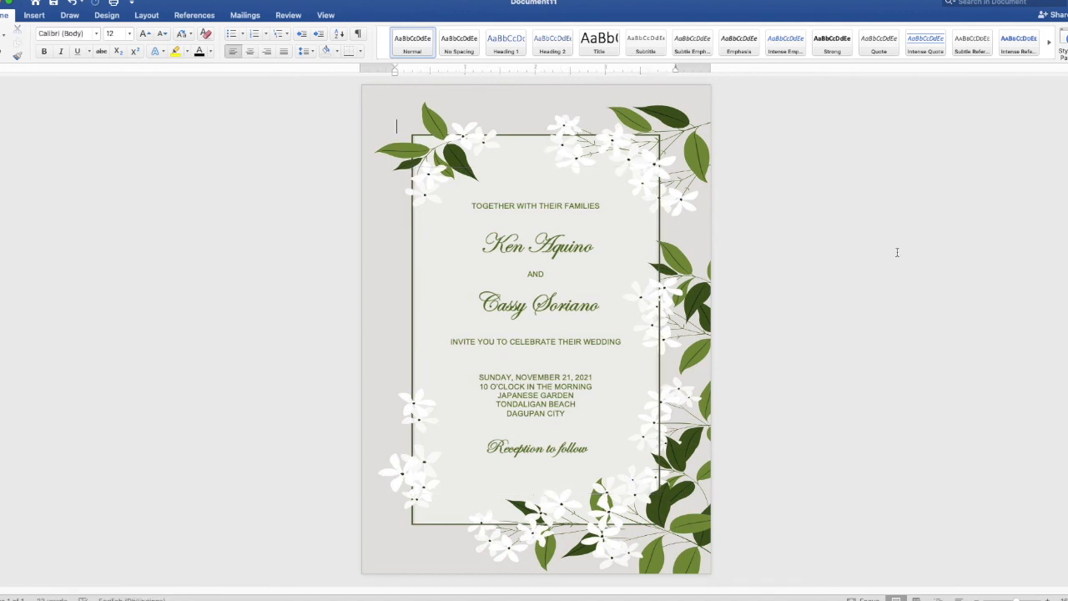